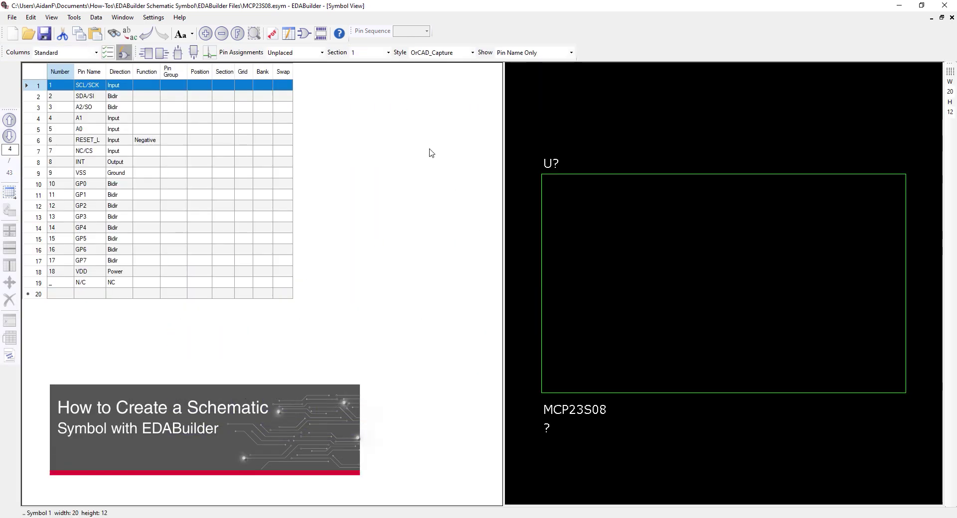
- Auto-assign all MCP23S08 pins around the rectangle and export the symbol for OrCAD Capture
right_click(430, 152)
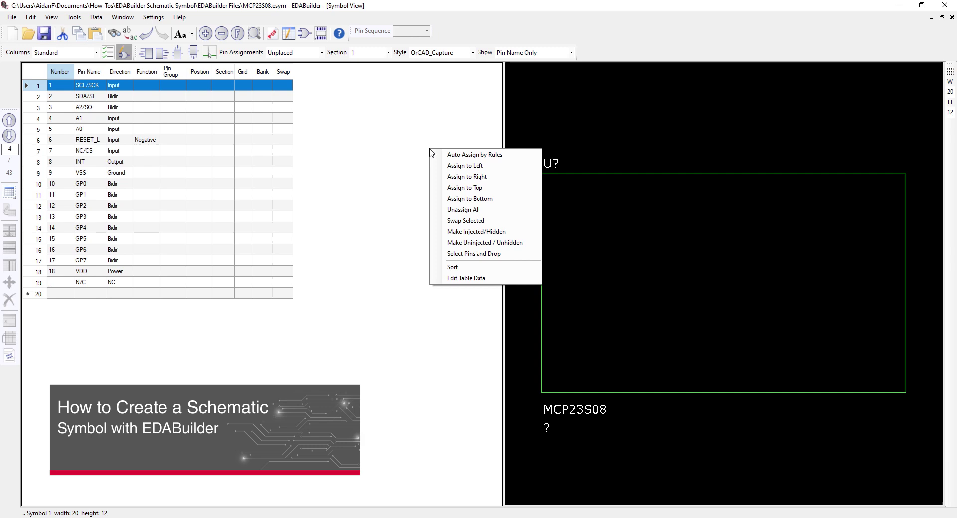
click(449, 155)
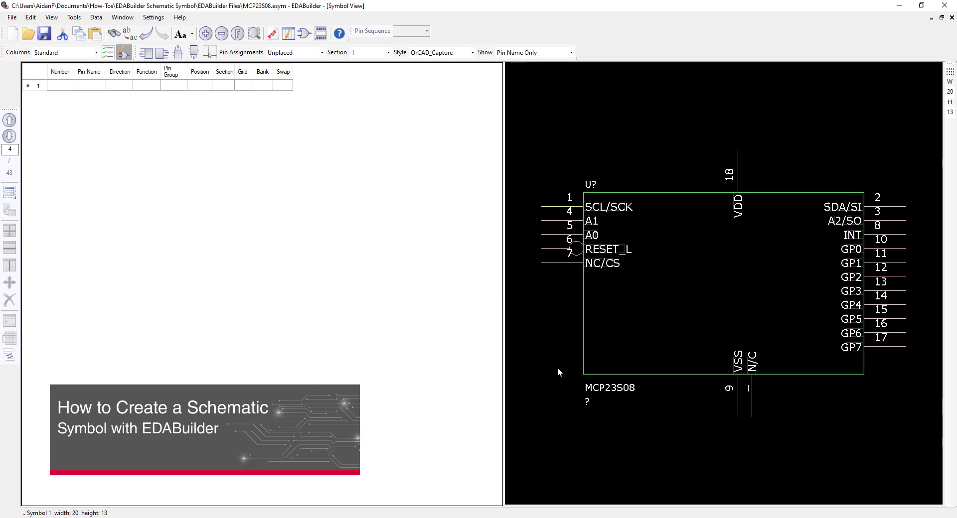
click(12, 17)
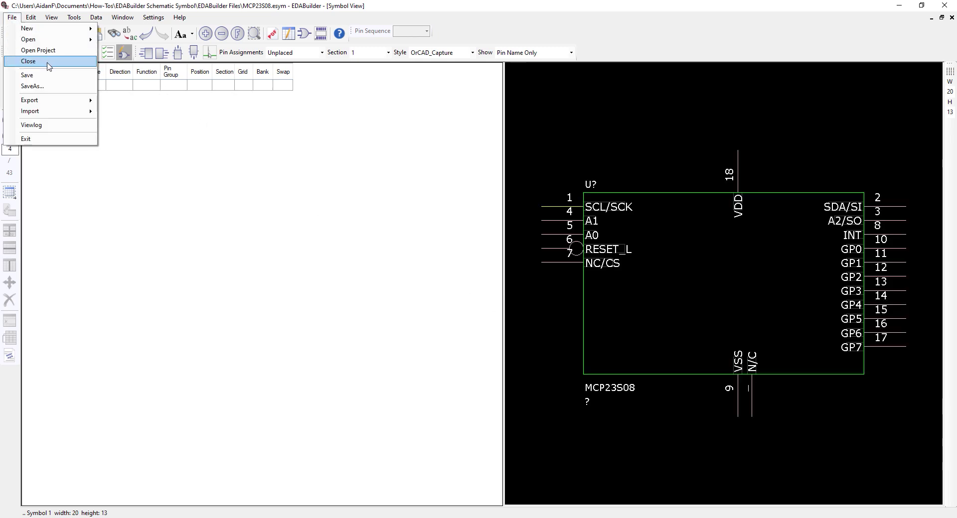
mouse_move(54, 103)
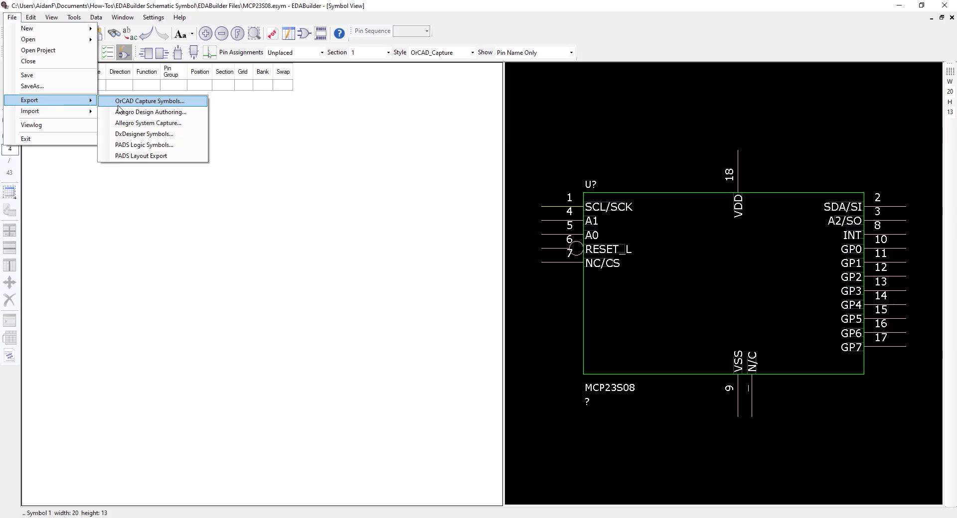
click(118, 105)
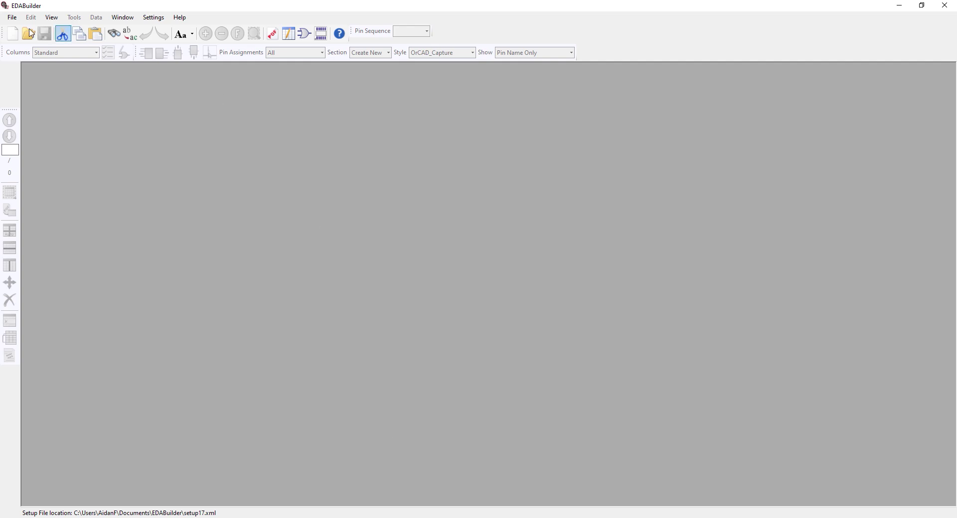
- Start a new symbol-from-PDF named MCP23S08 with its project in the EDABuilder Files folder
click(12, 17)
mouse_move(22, 28)
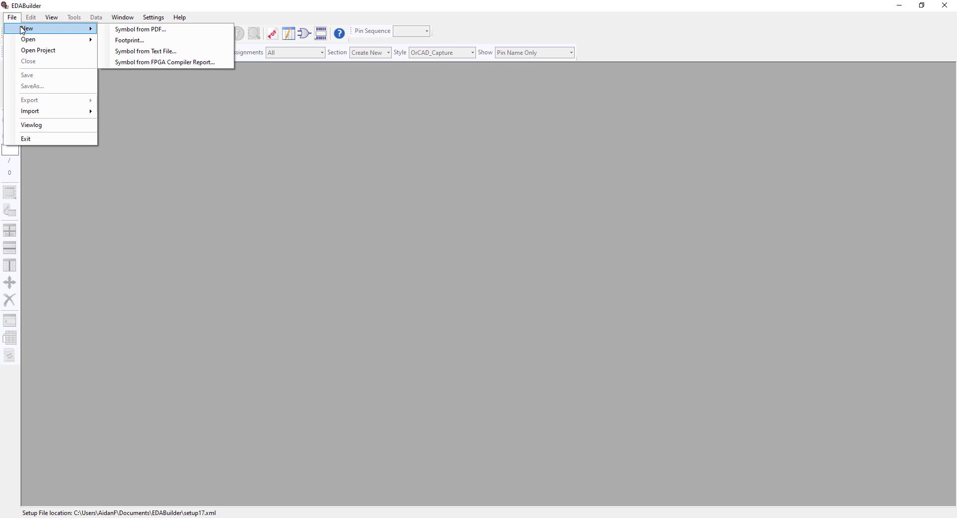
click(124, 29)
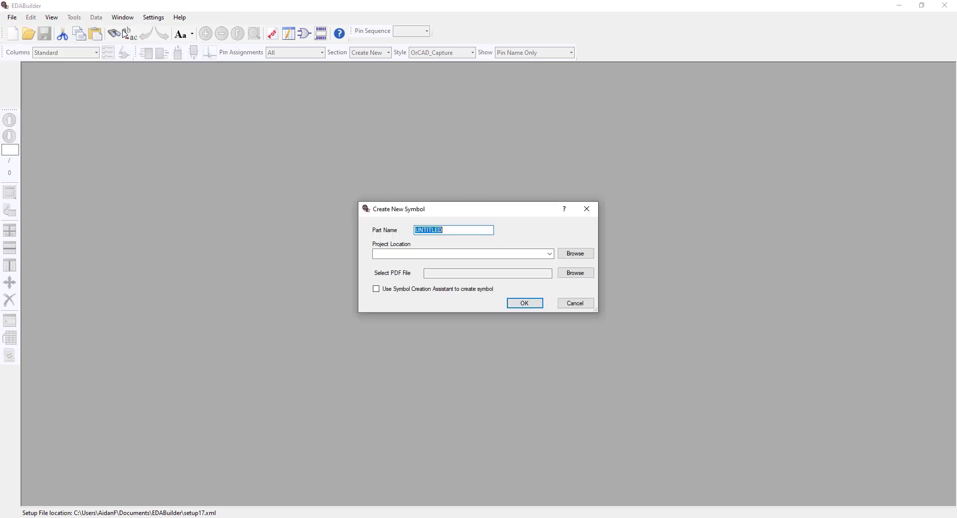
text(MCP23S08)
click(577, 254)
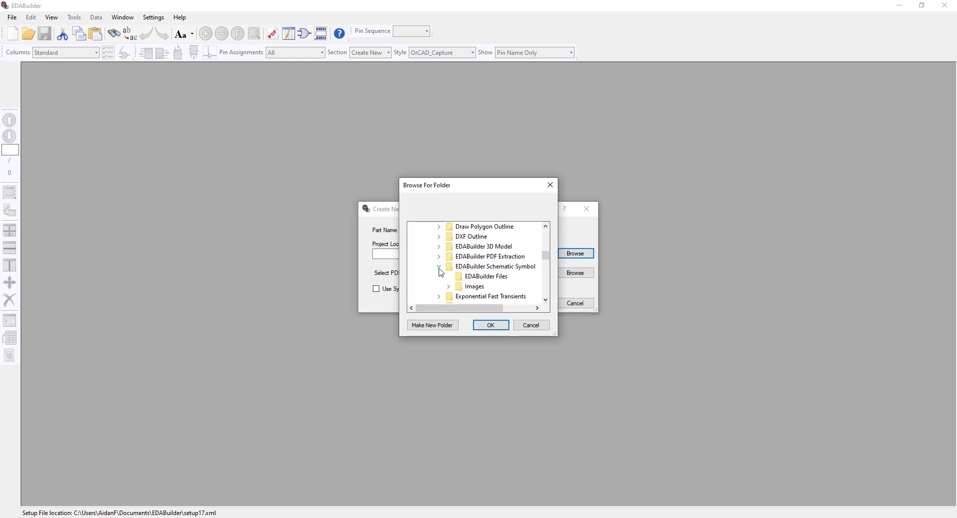
click(485, 277)
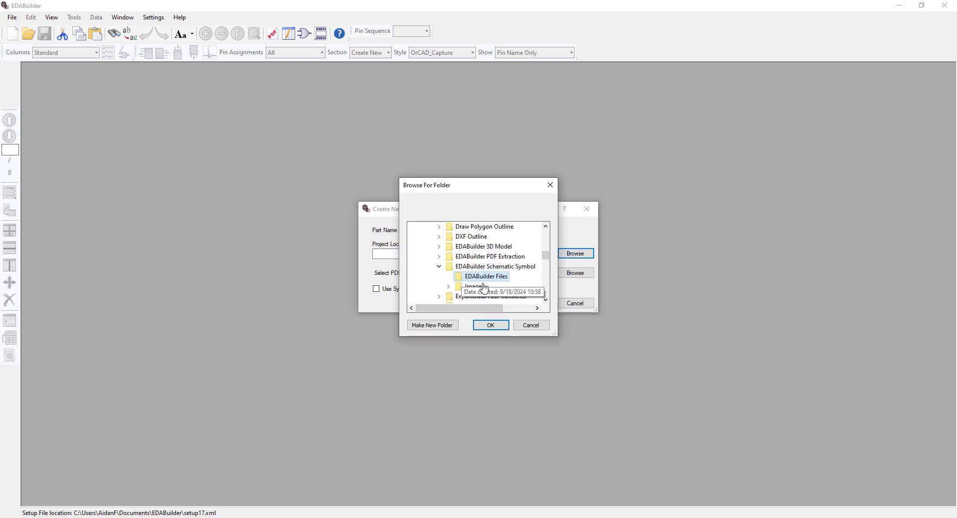
click(488, 325)
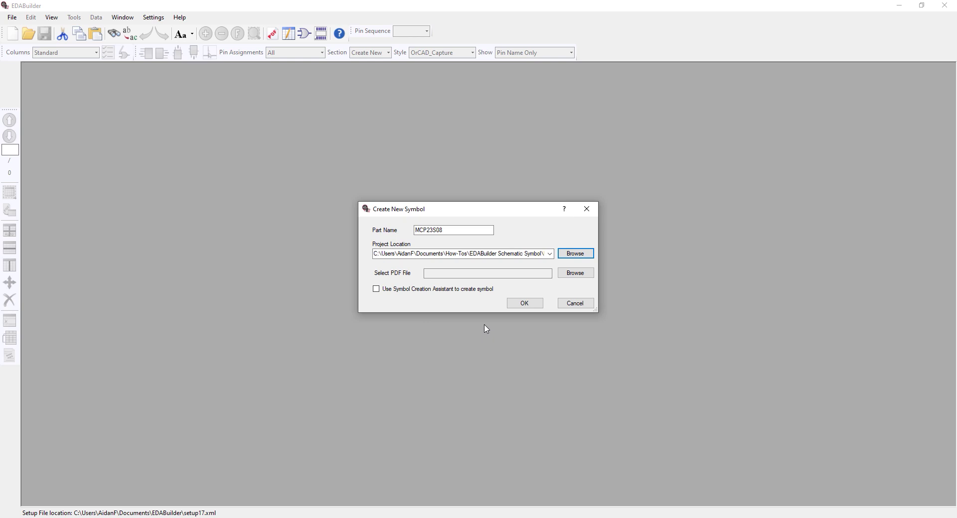
- Choose MCP23S08.pdf as the source datasheet and confirm the new symbol
click(573, 274)
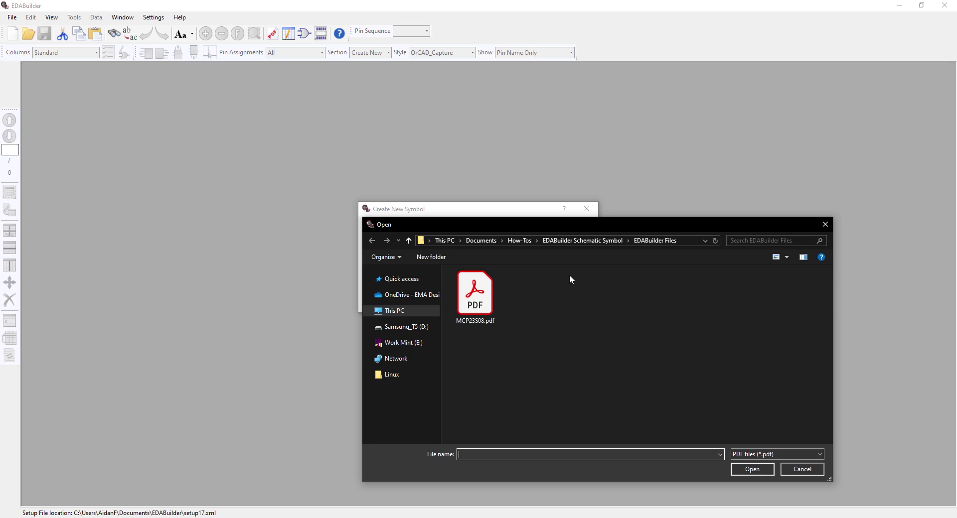
click(476, 295)
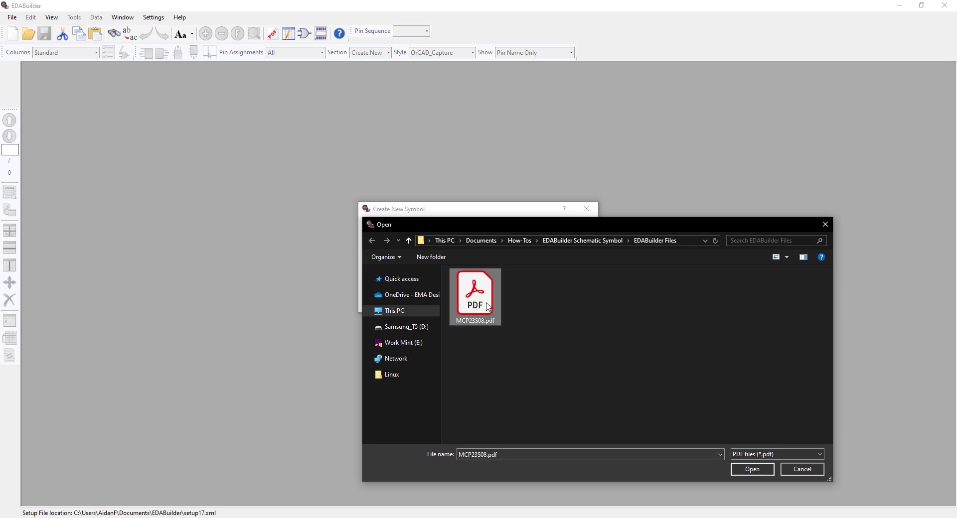
click(739, 470)
click(531, 305)
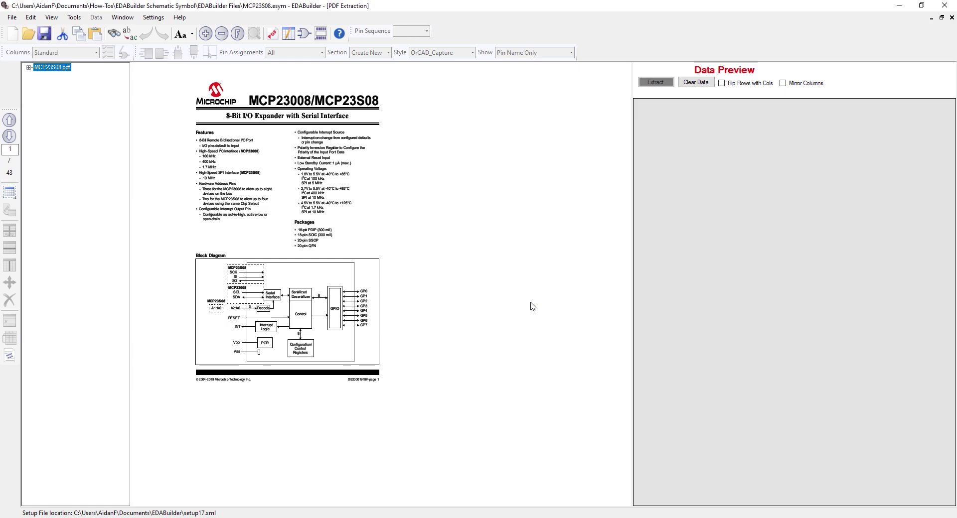
- Go to page 4, zoom in on the pinout description table, and start the Select Area tool
click(9, 137)
click(10, 137)
click(10, 137)
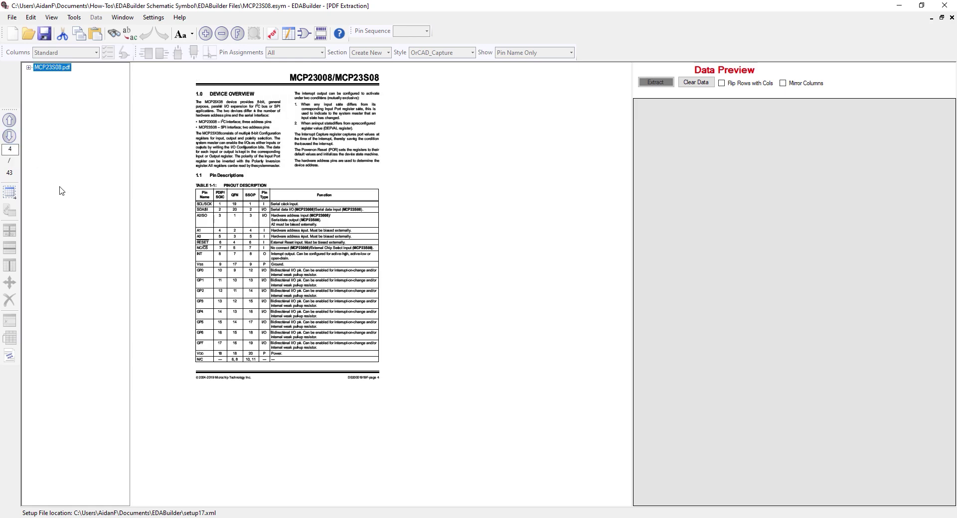
click(195, 266)
scroll(195, 266, up, 5)
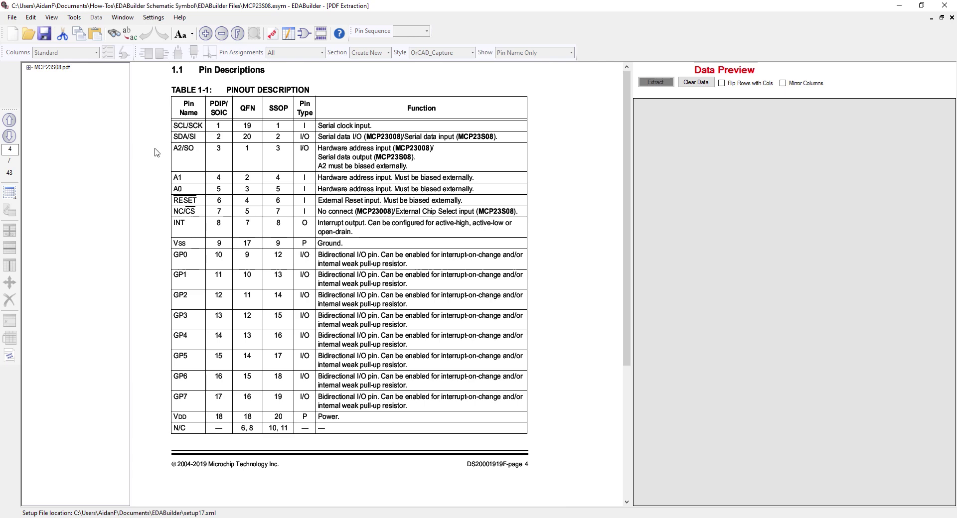
click(14, 193)
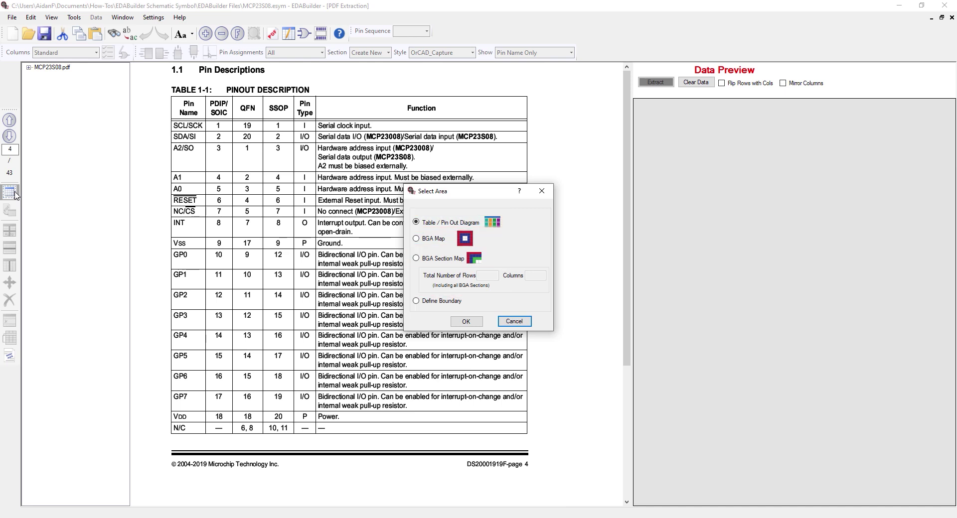
- Capture the pinout table as a Table / Pin Out Diagram area, excluding its header row
click(466, 322)
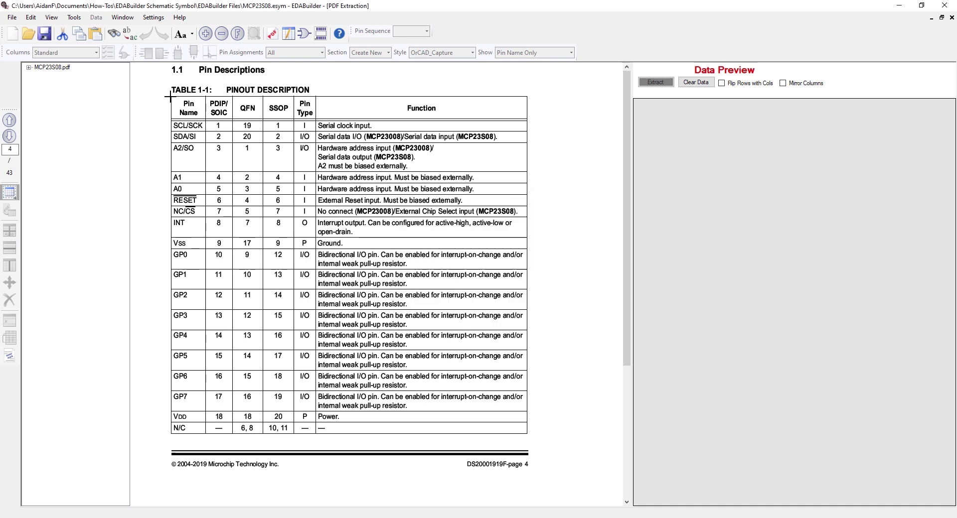
drag(170, 96, 534, 441)
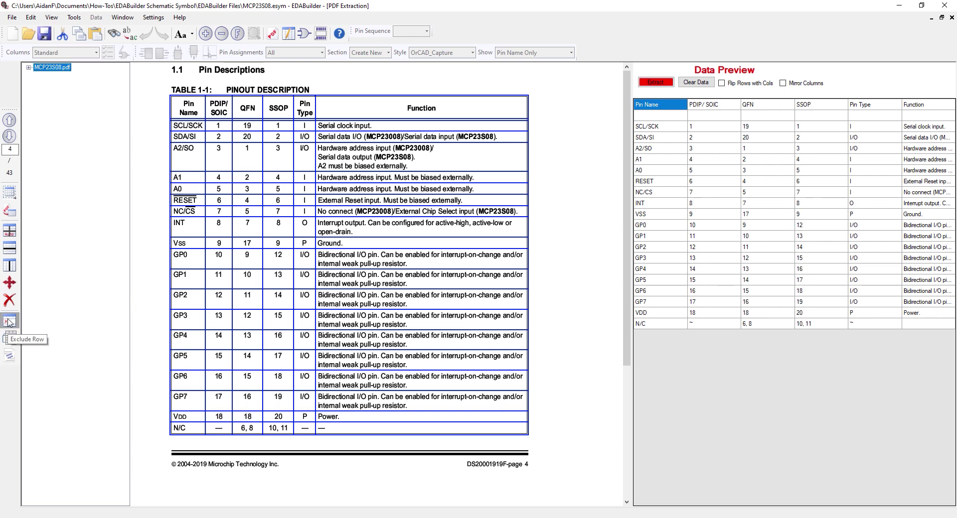
click(8, 322)
click(185, 105)
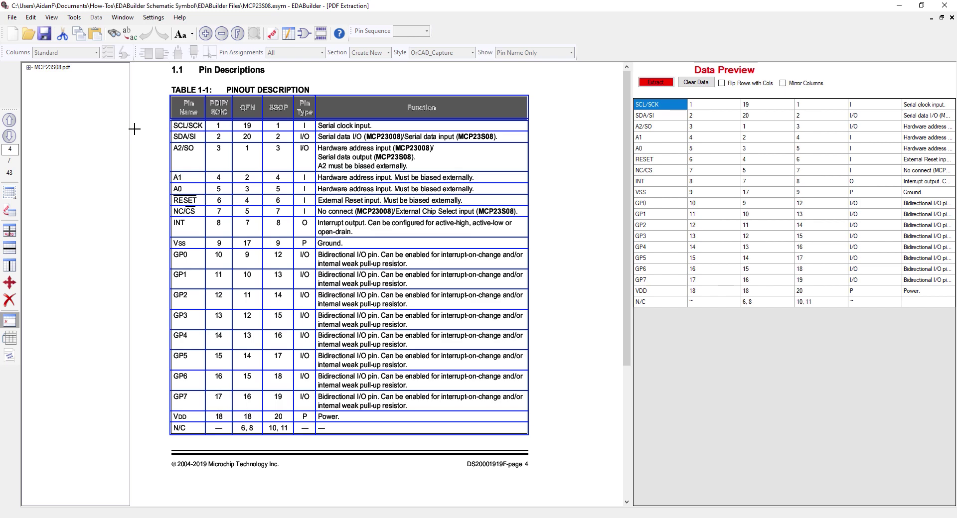
- Extract the selected pinout table into the ScratchPad
right_click(134, 129)
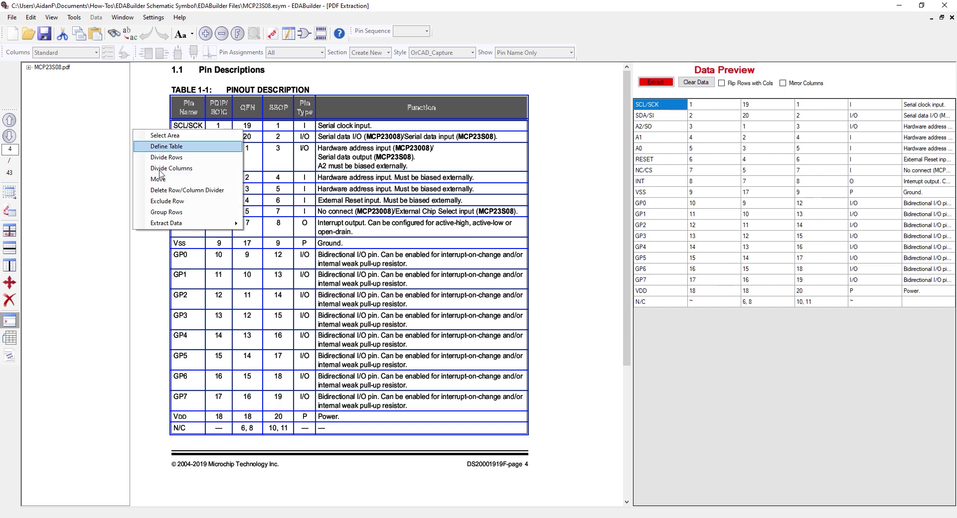
mouse_move(161, 223)
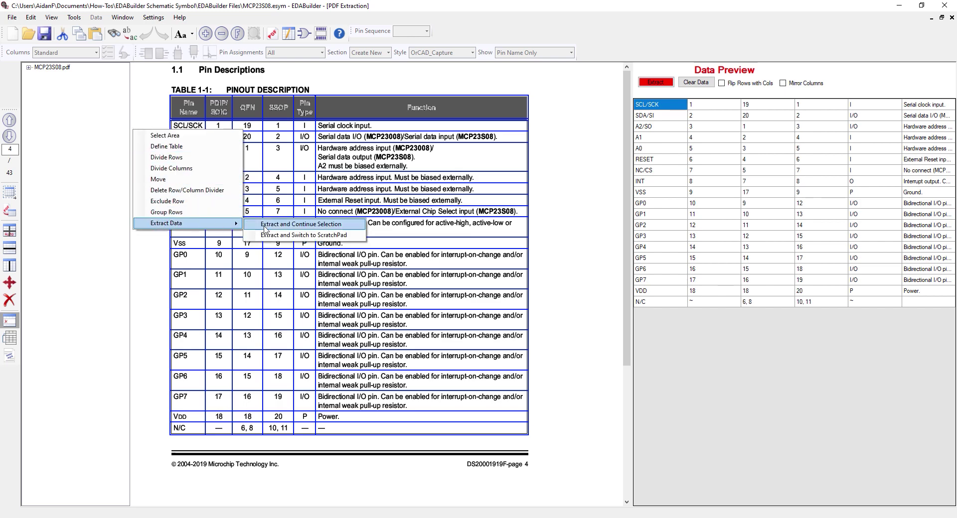
click(284, 234)
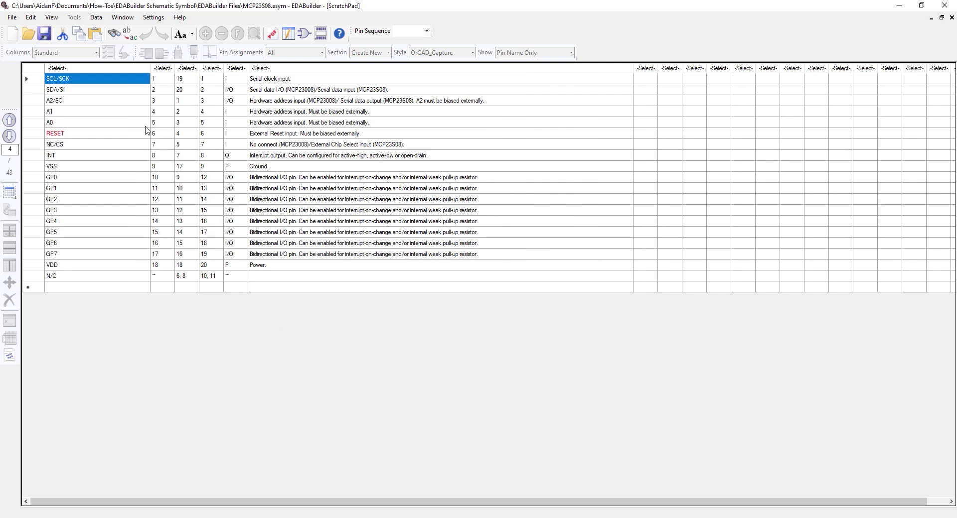
- Label the columns Pin Name, Number and Direction, and set the description column to Hidden
click(122, 69)
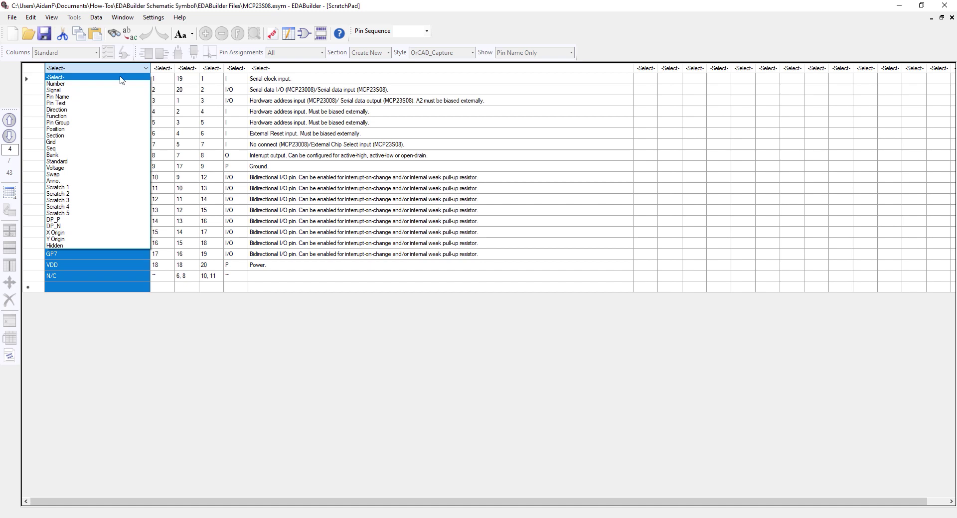
click(118, 96)
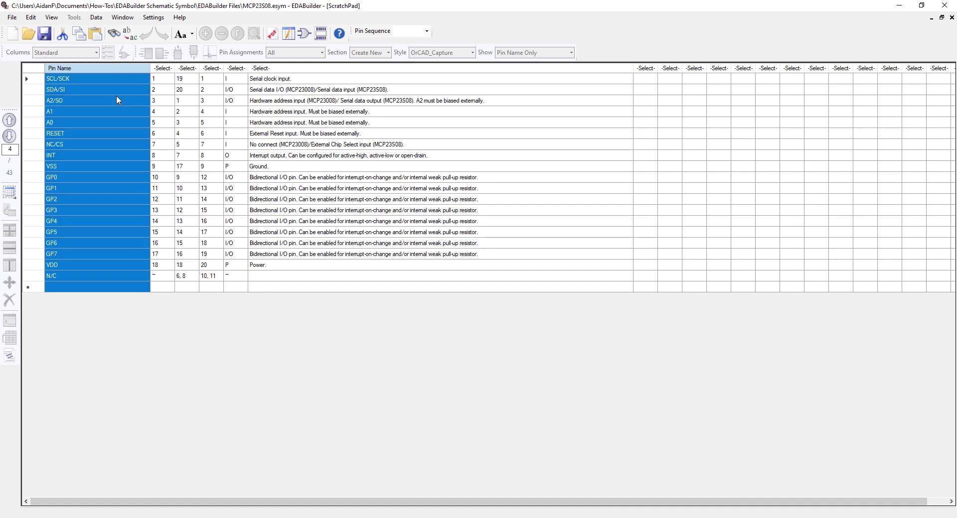
click(161, 68)
click(166, 83)
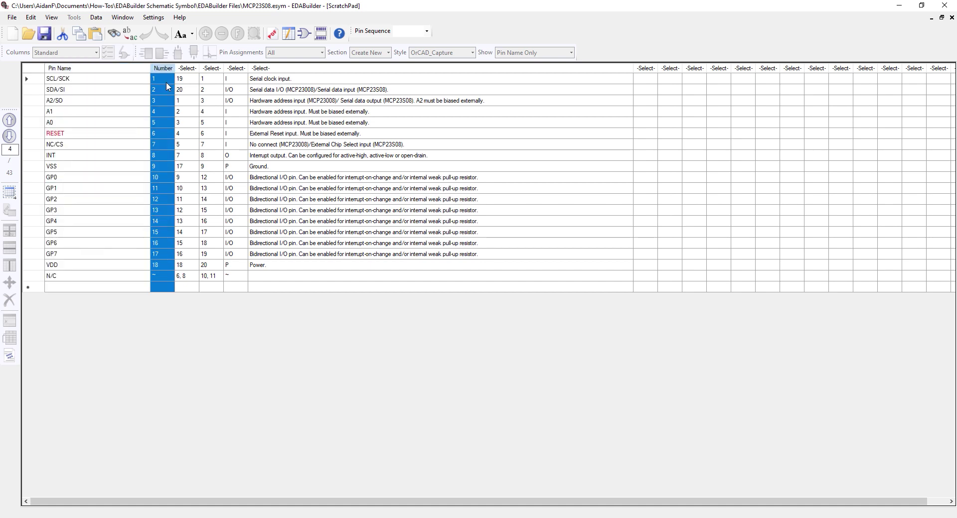
click(236, 68)
click(234, 109)
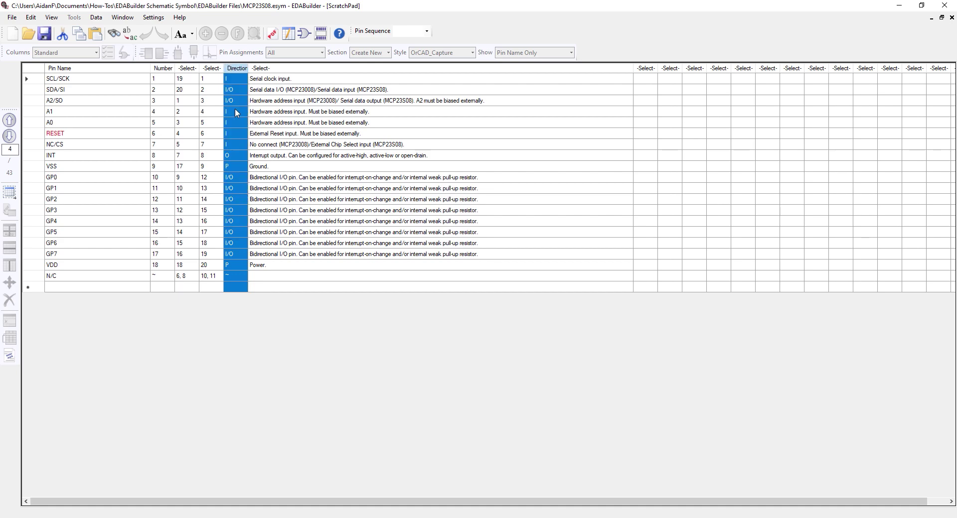
click(260, 68)
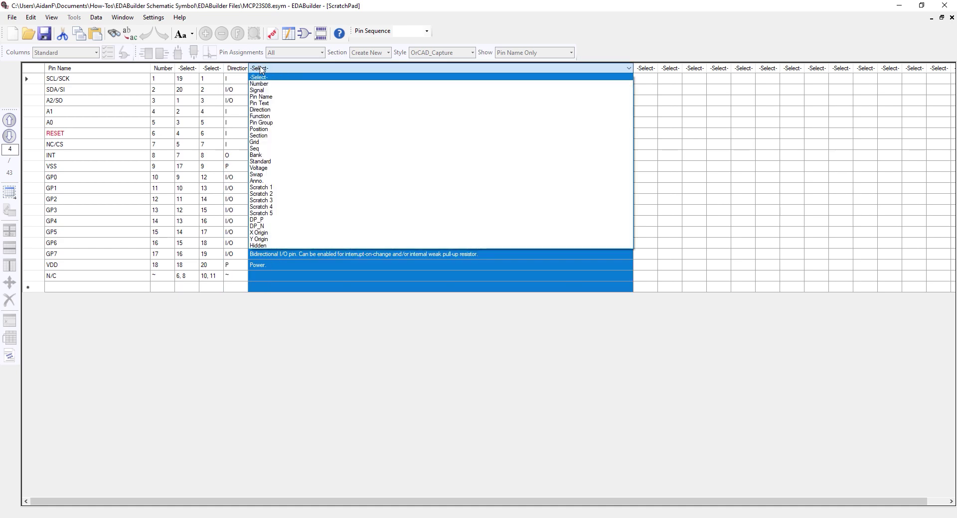
click(276, 246)
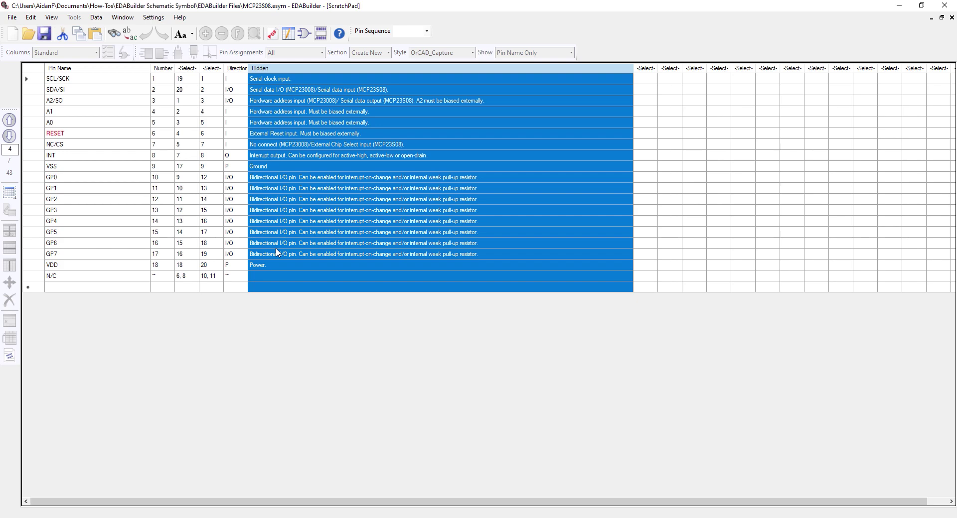
- Negate the RESET pin by appending _L so it becomes RESET_L
click(31, 17)
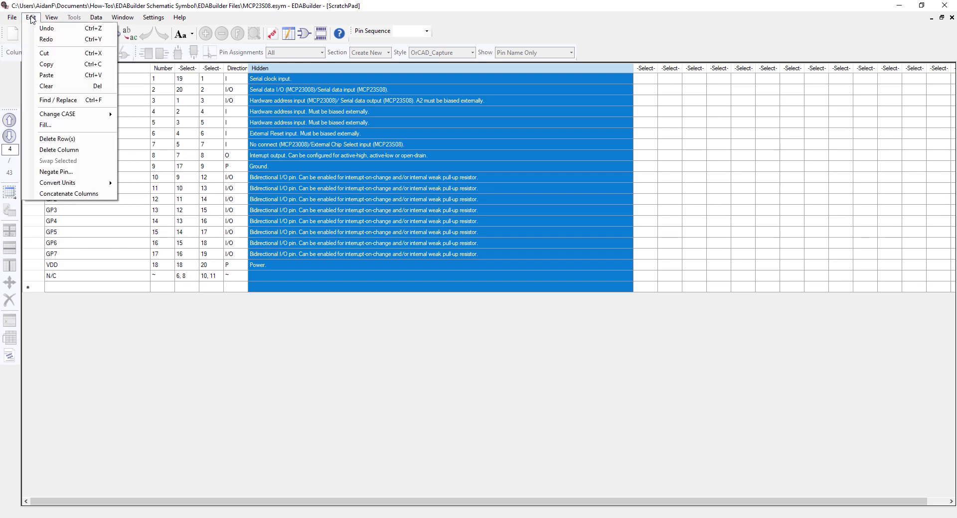
click(56, 172)
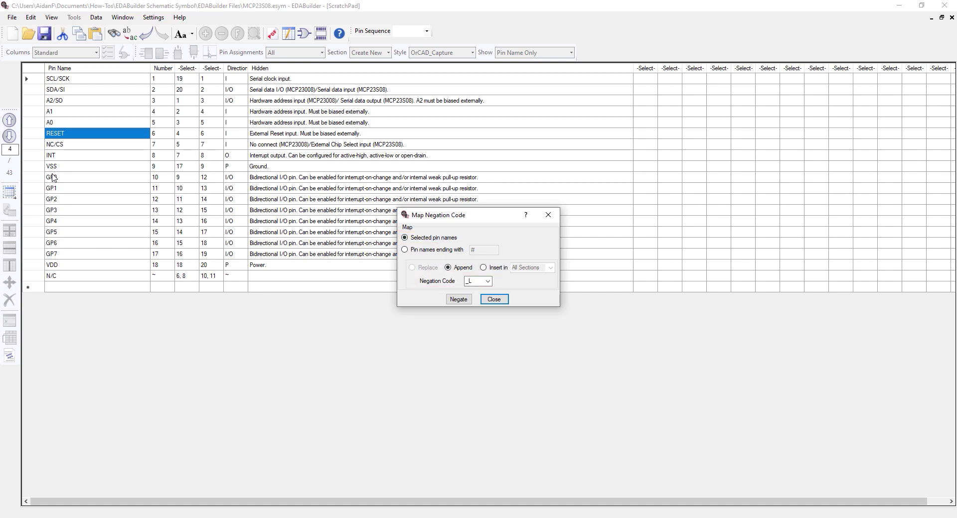
click(453, 300)
click(496, 300)
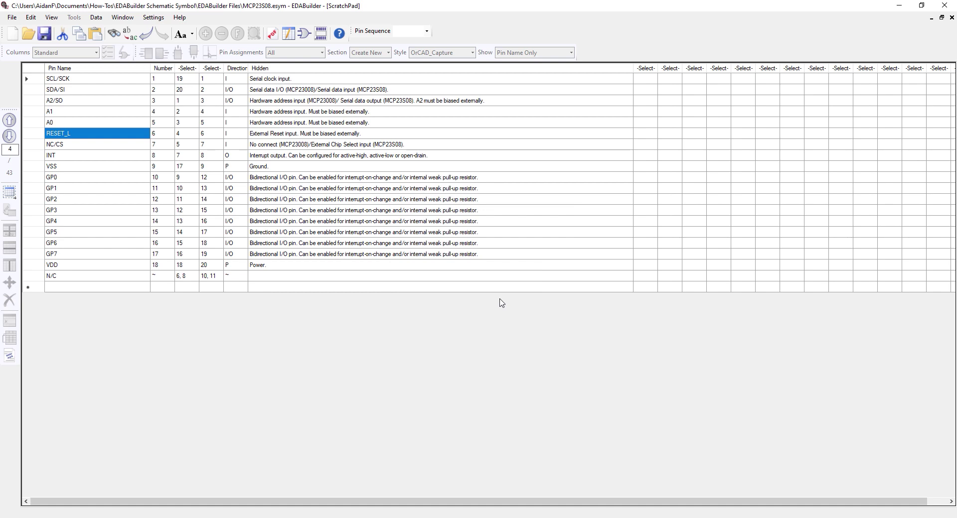
- Copy the pin table data into the symbol view
right_click(285, 281)
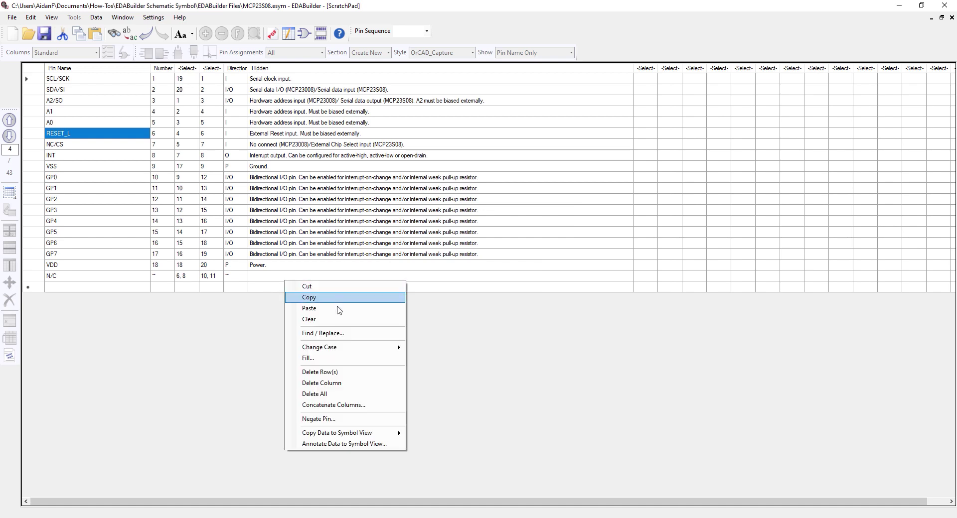
mouse_move(352, 434)
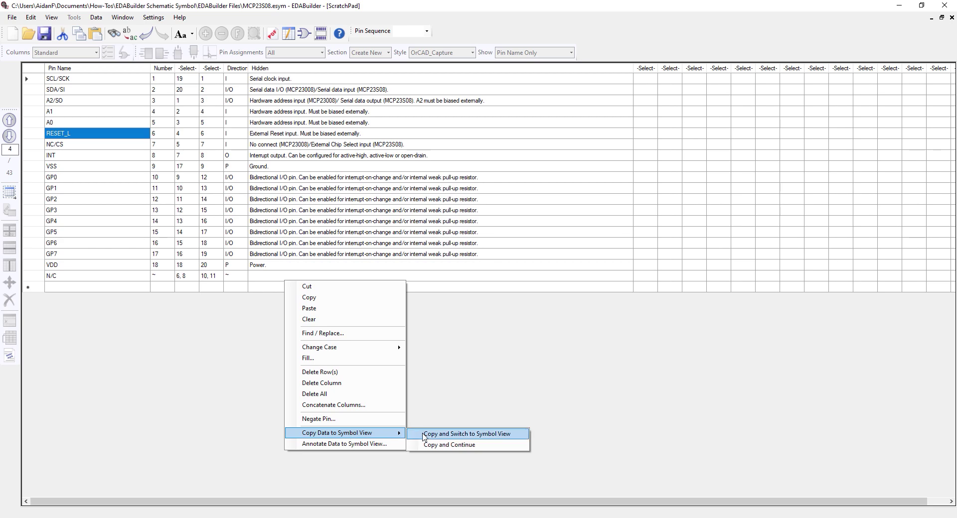
click(424, 435)
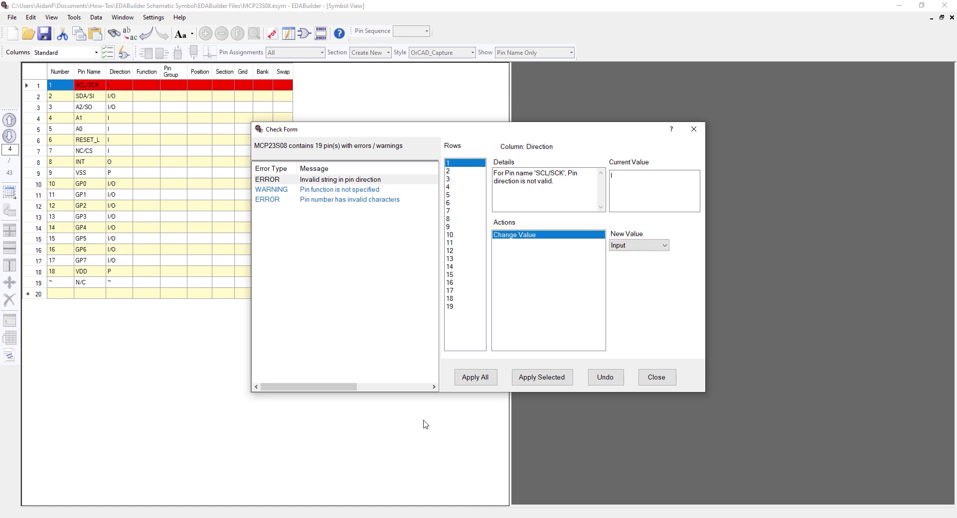
- Fix every pin direction: inputs to Input, GP0–GP7 and I/O to Bidir, INT Output, VSS Ground, VDD Power
click(533, 381)
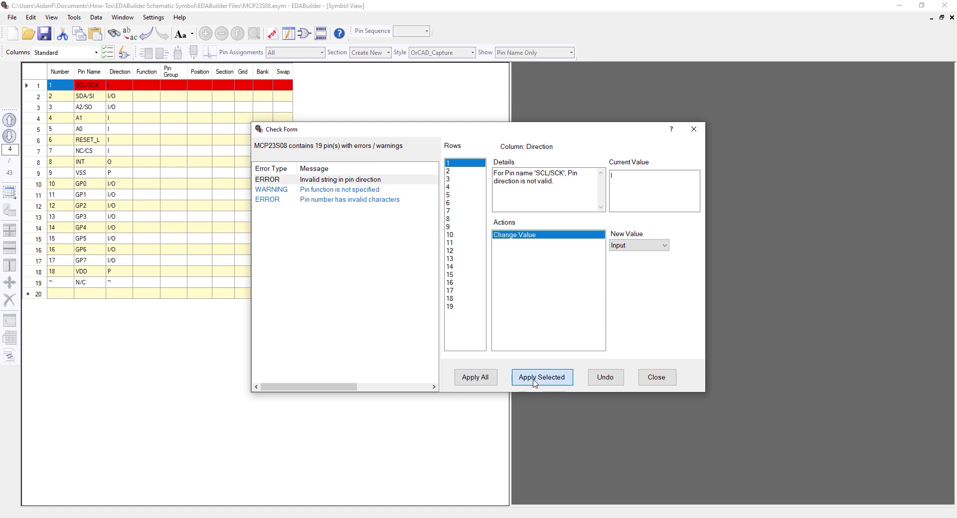
click(533, 382)
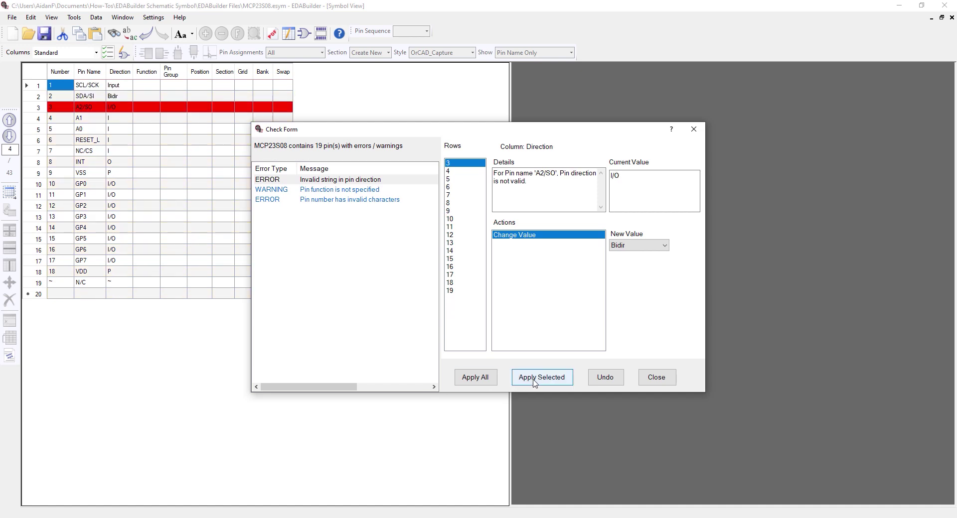
click(533, 382)
click(534, 382)
click(533, 382)
click(533, 382)
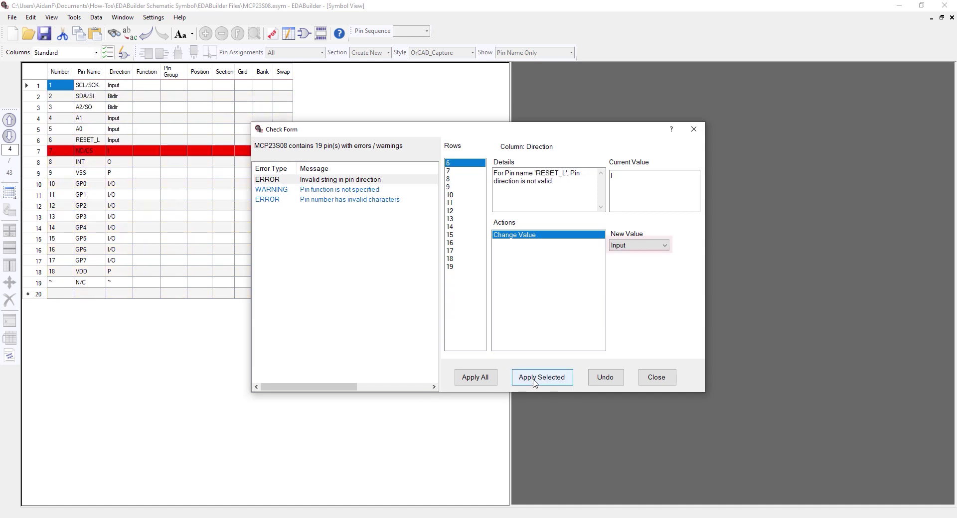
click(533, 382)
click(533, 382)
click(533, 382)
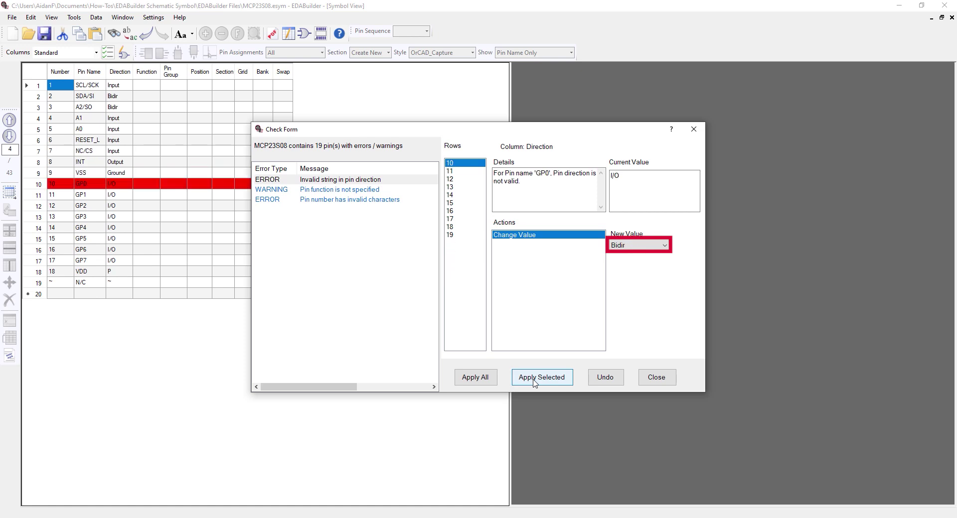
click(533, 382)
click(533, 382)
click(533, 383)
click(533, 382)
click(533, 383)
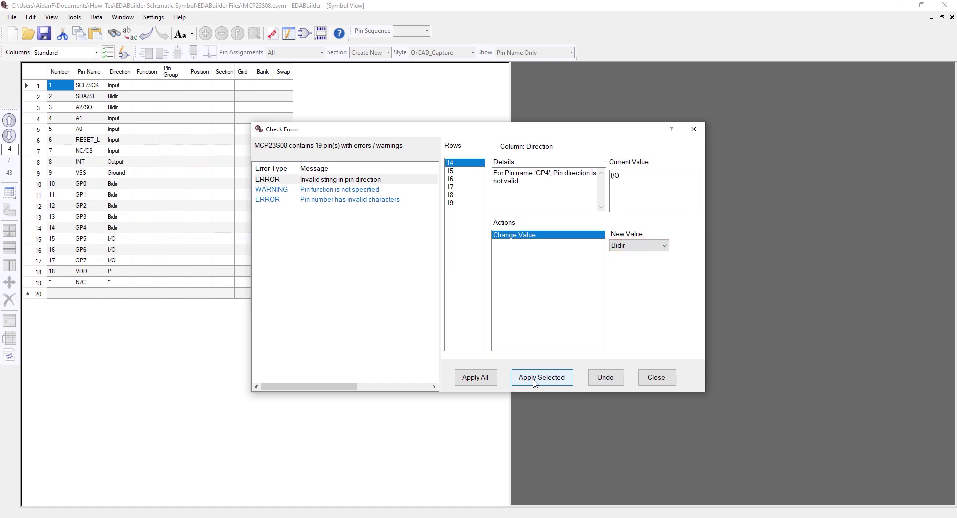
click(534, 382)
click(533, 382)
click(534, 382)
click(533, 383)
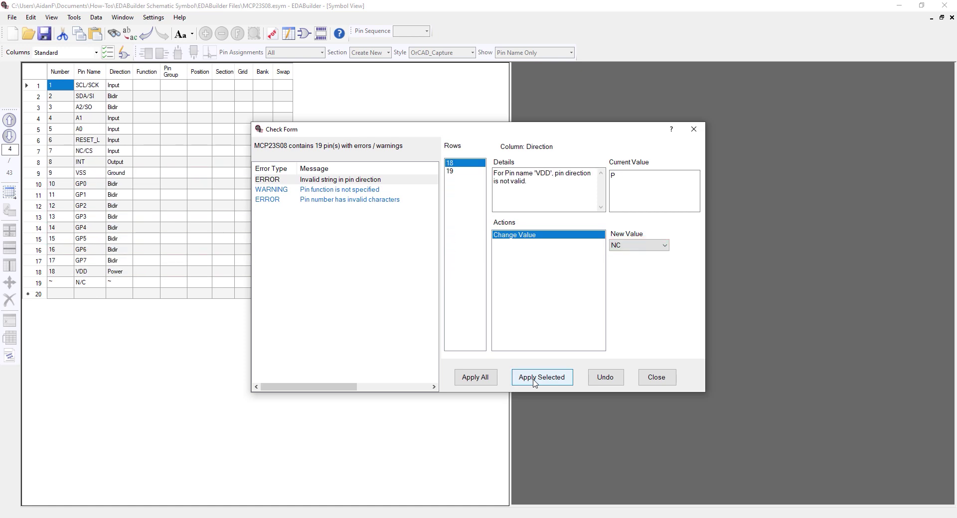
click(533, 382)
click(533, 382)
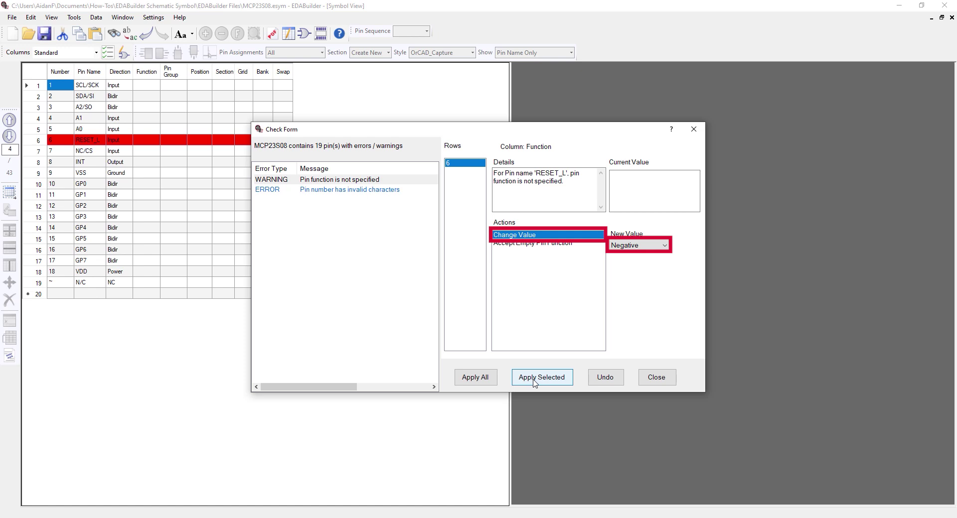
- Set RESET_L's pin function to Negative and replace N/C's invalid ~ pin number with an underscore
click(533, 381)
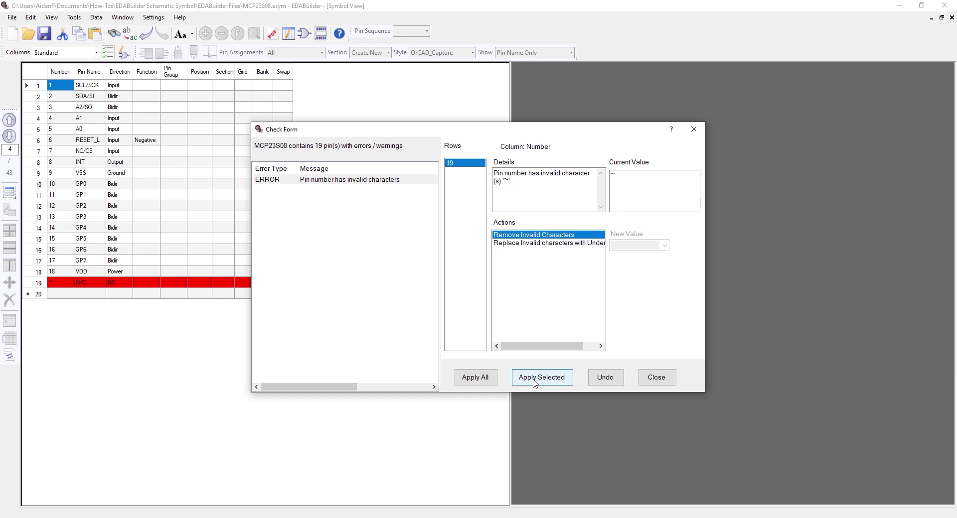
click(538, 243)
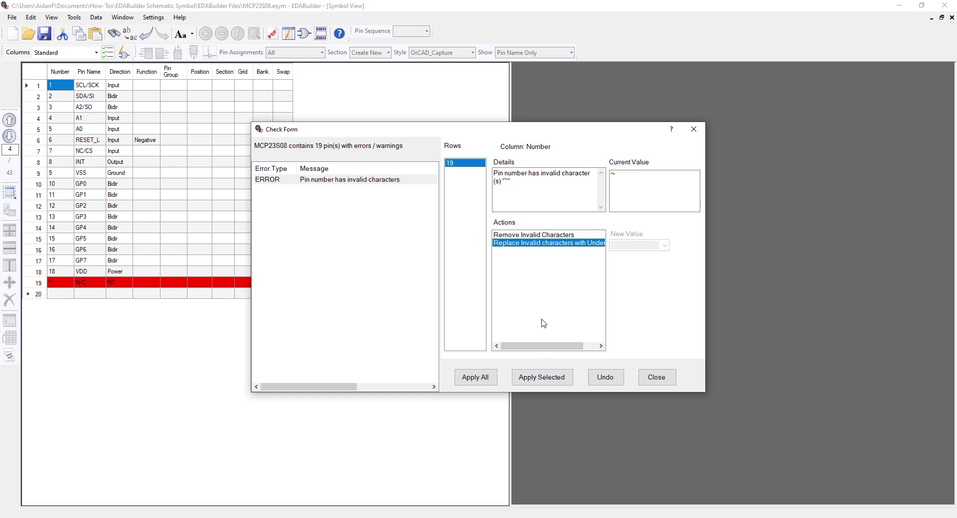
click(541, 379)
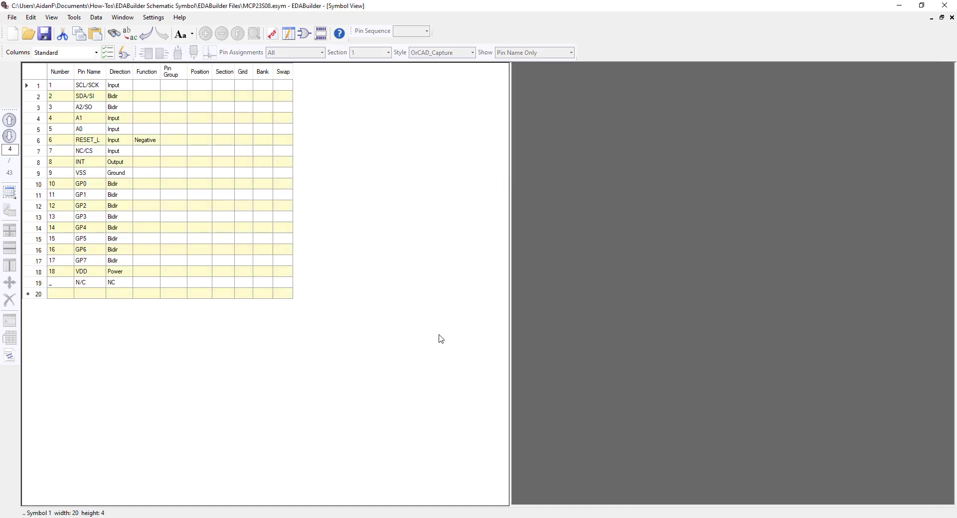
- Open Edit Symbol Graphics to show the empty MCP23S08 rectangle beside the pin table
right_click(385, 209)
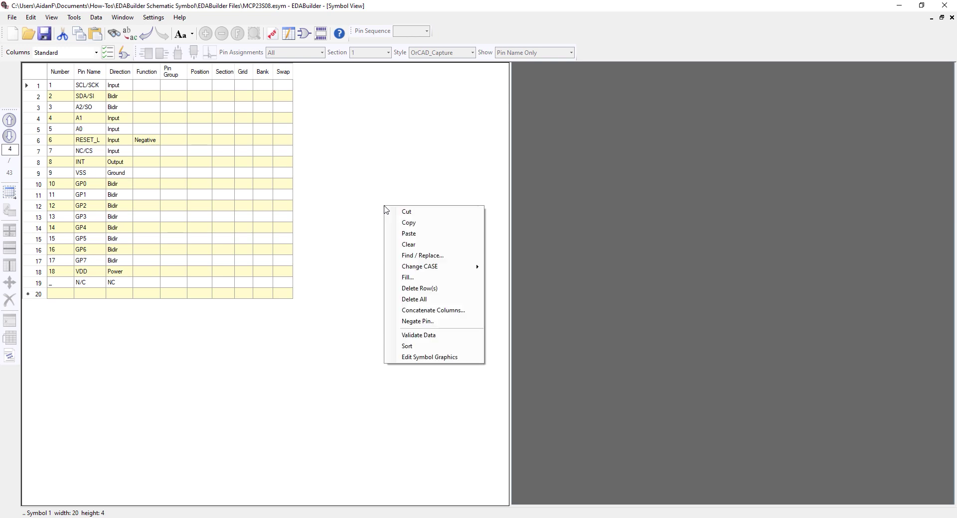
click(436, 357)
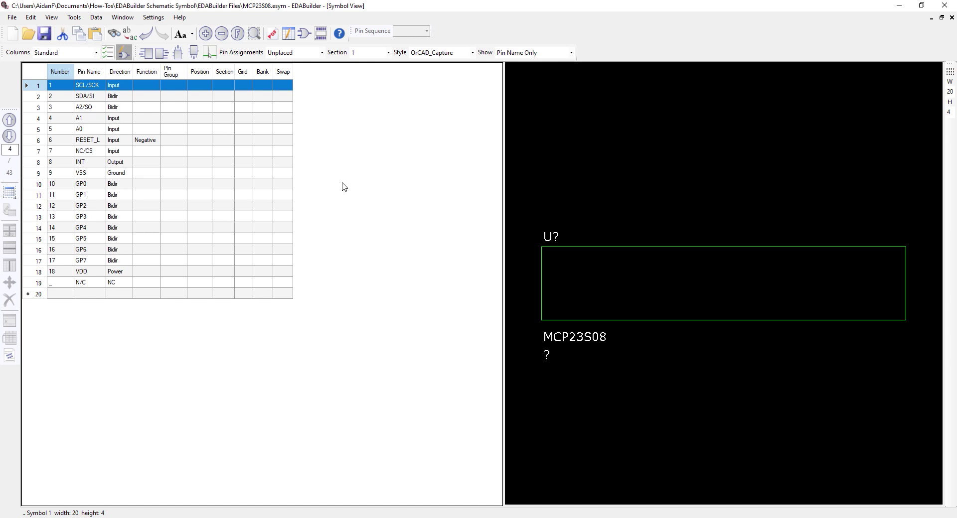
- Place SCL/SCK through NC/CS on the left, A2/SO and INT on the right, VSS at the bottom
click(208, 53)
click(508, 265)
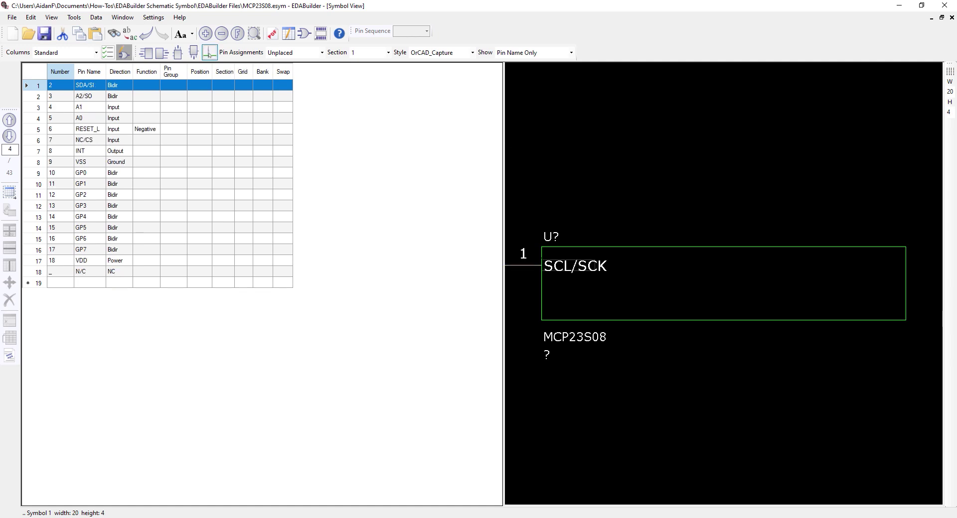
click(508, 284)
click(927, 265)
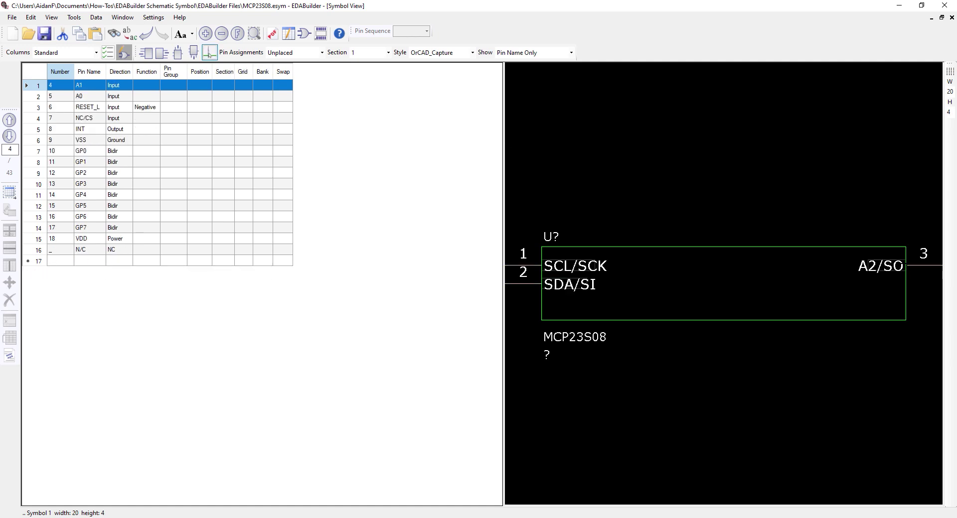
click(508, 301)
click(508, 320)
click(543, 338)
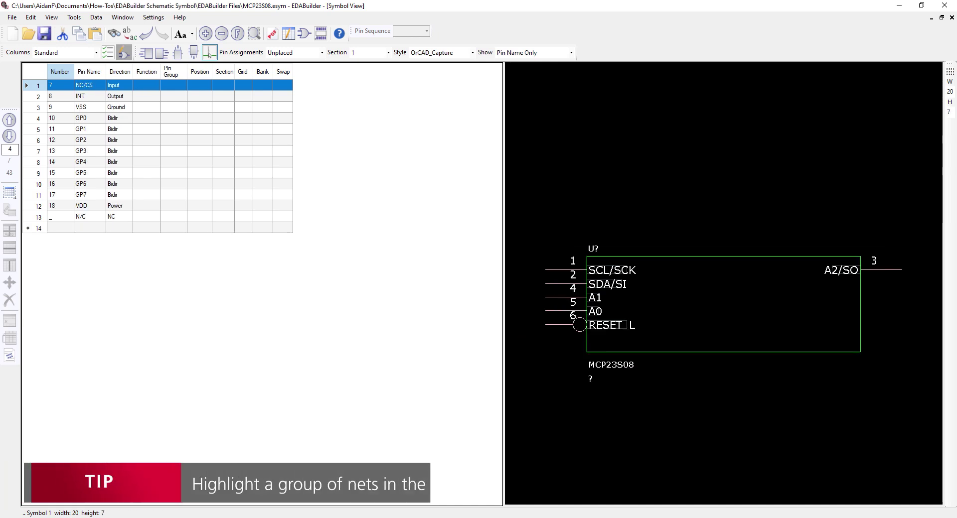
click(564, 329)
click(922, 284)
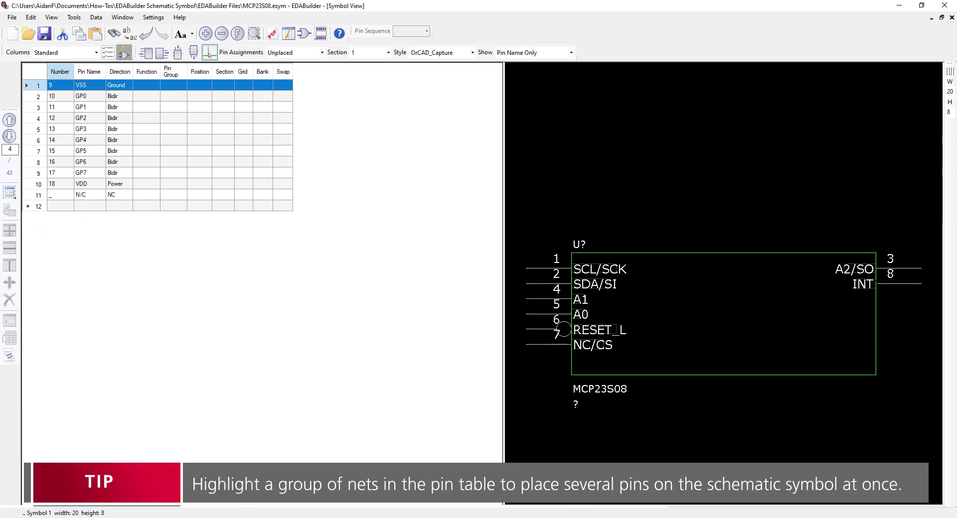
click(708, 419)
- Place GP0–GP7 down the right side, VDD on top and N/C on the bottom
click(922, 299)
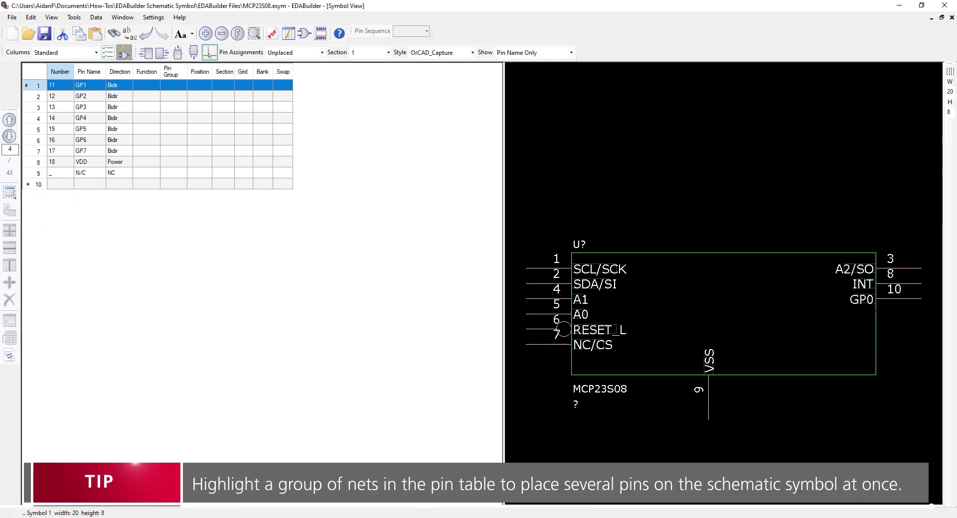
click(922, 315)
click(921, 330)
click(922, 345)
click(922, 360)
click(922, 376)
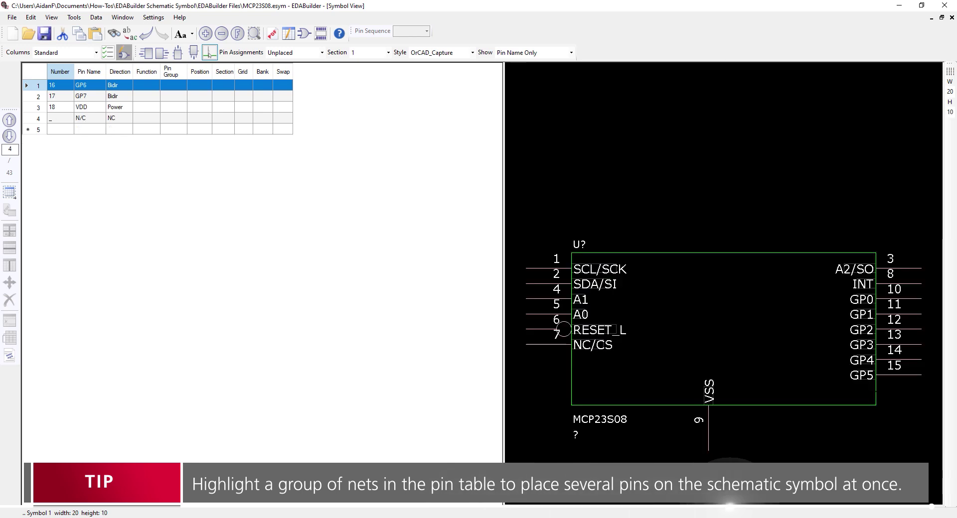
click(922, 391)
click(922, 406)
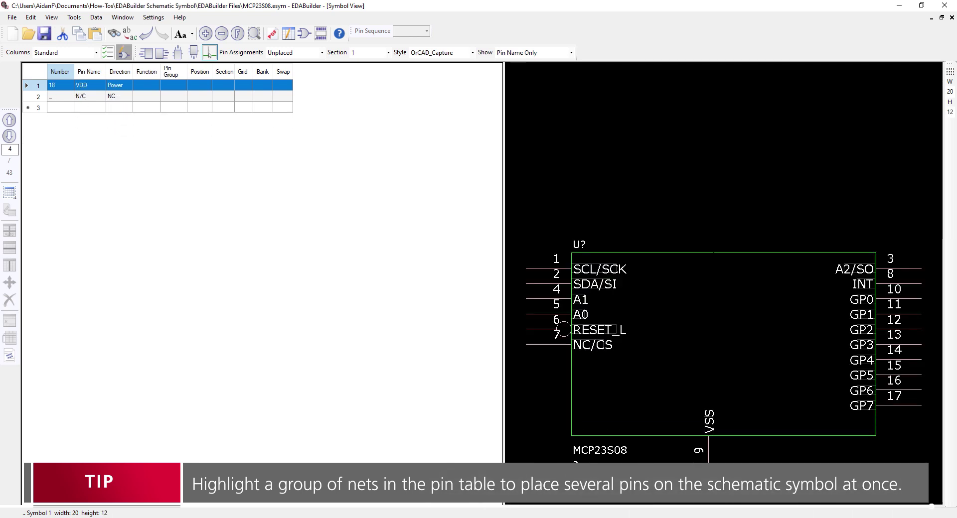
click(708, 259)
click(739, 434)
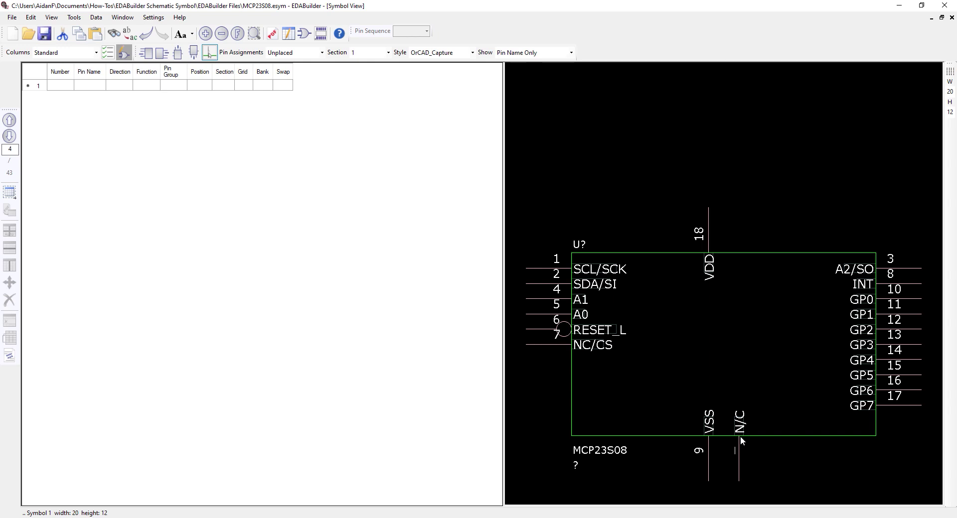
- Unassign all pins, then auto-assign by rules: power pins top, ground and no-connect pins bottom
right_click(429, 180)
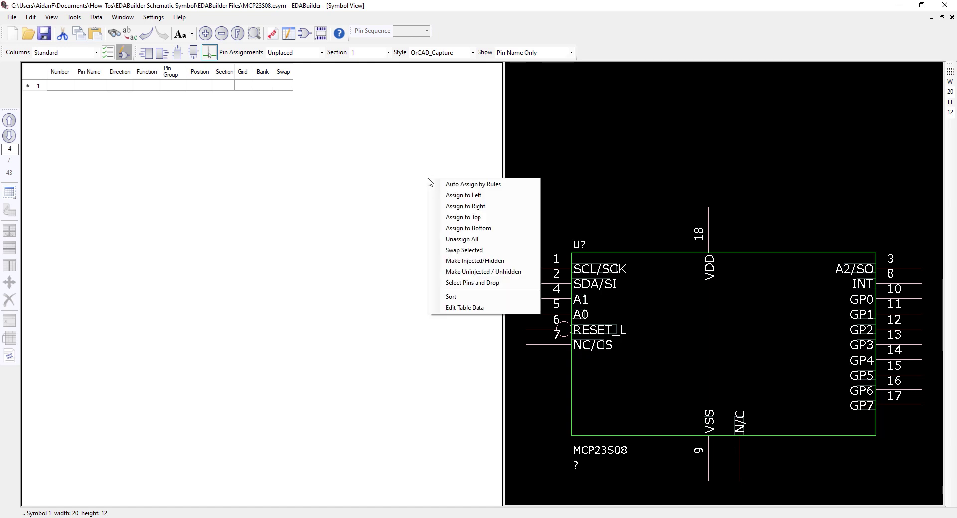
click(462, 239)
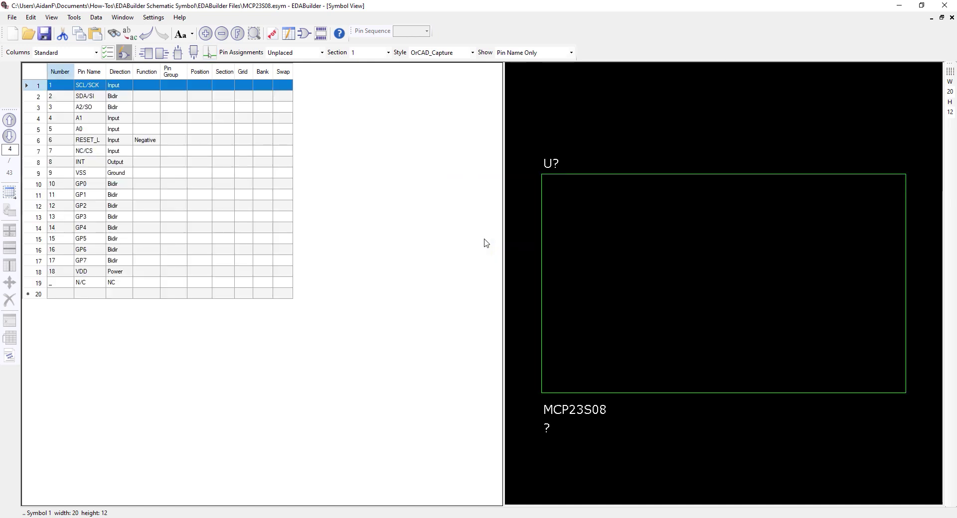
right_click(429, 150)
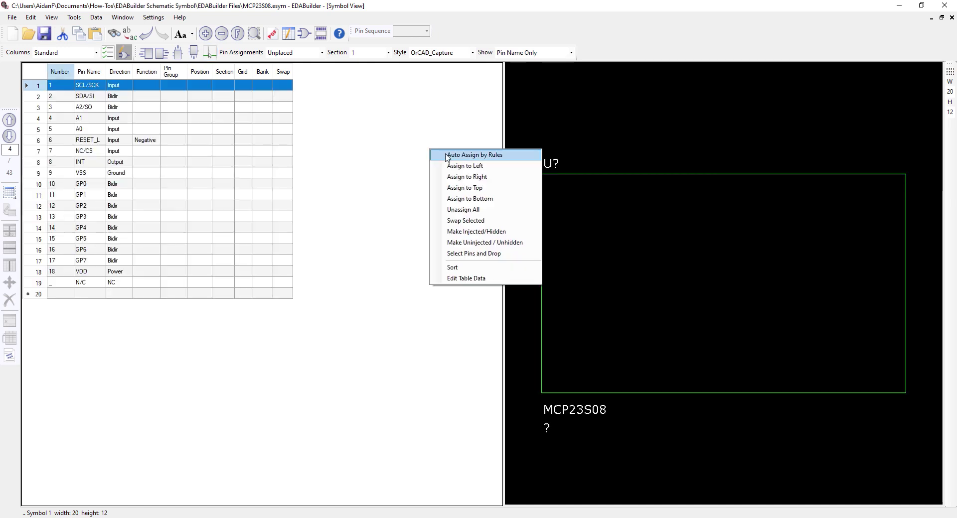
click(446, 156)
click(526, 209)
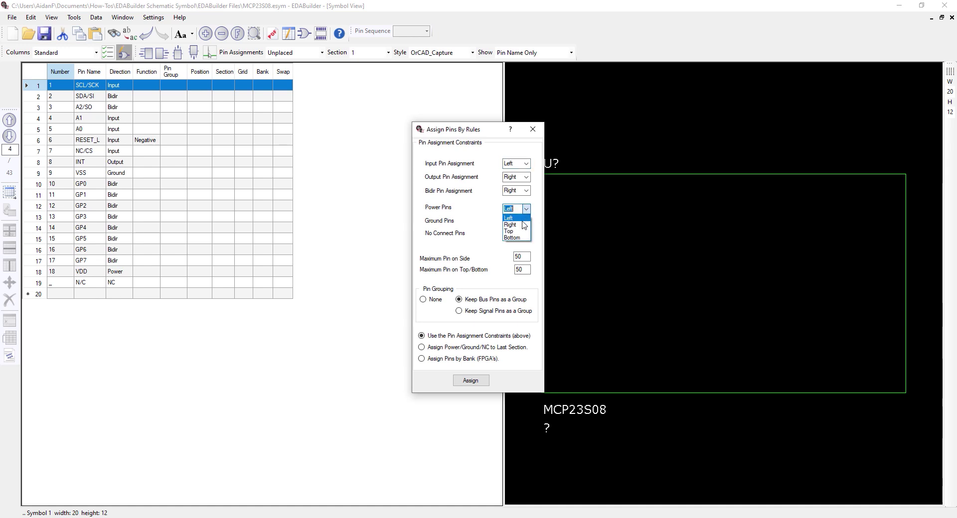
click(514, 230)
click(526, 222)
click(515, 250)
click(526, 235)
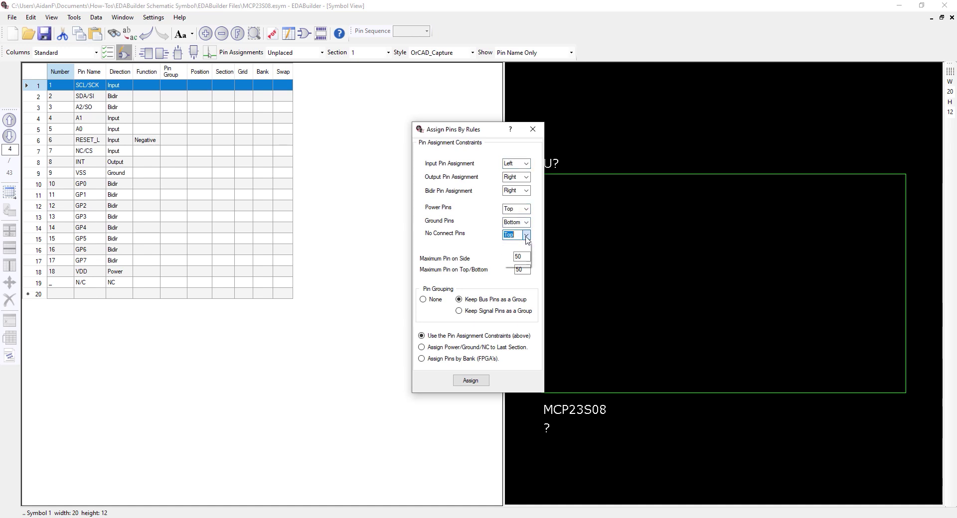
click(515, 263)
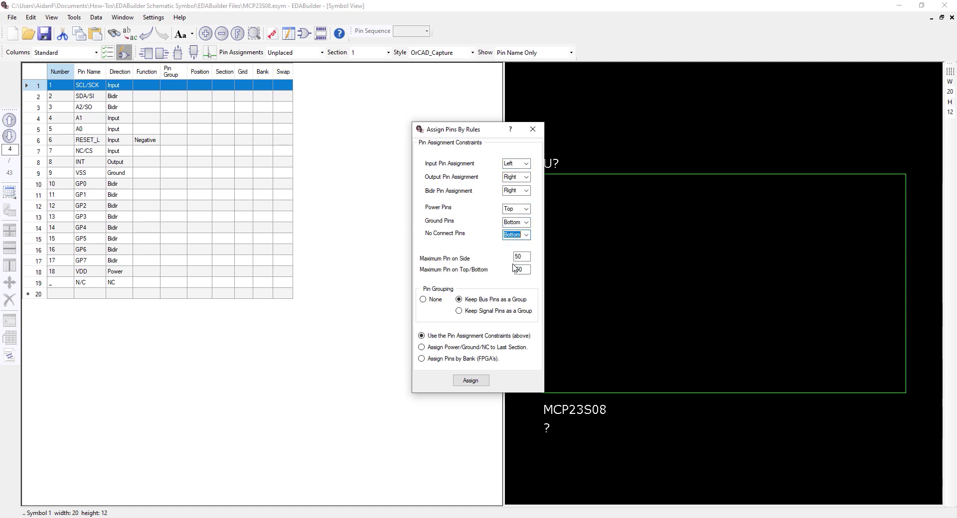
click(470, 382)
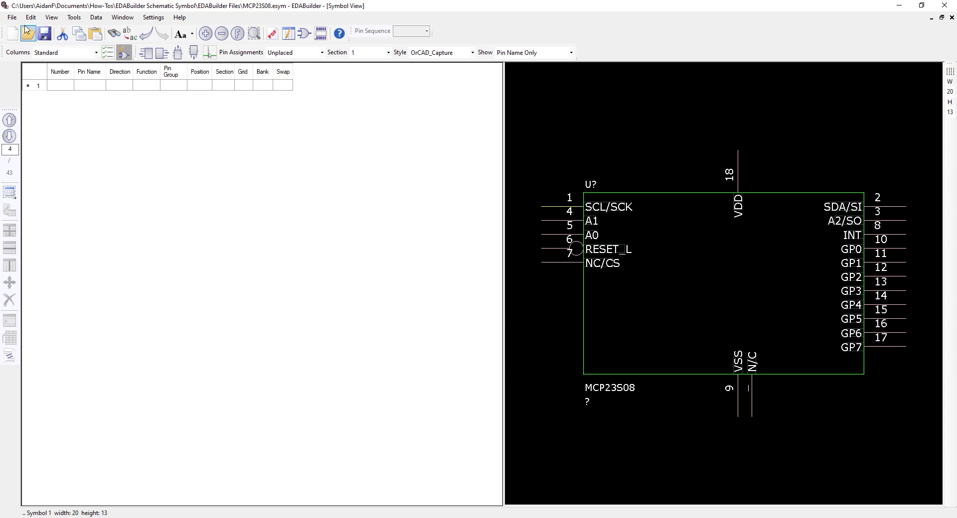
- Start the OrCAD Capture Symbols export, saving the project changes first
click(12, 17)
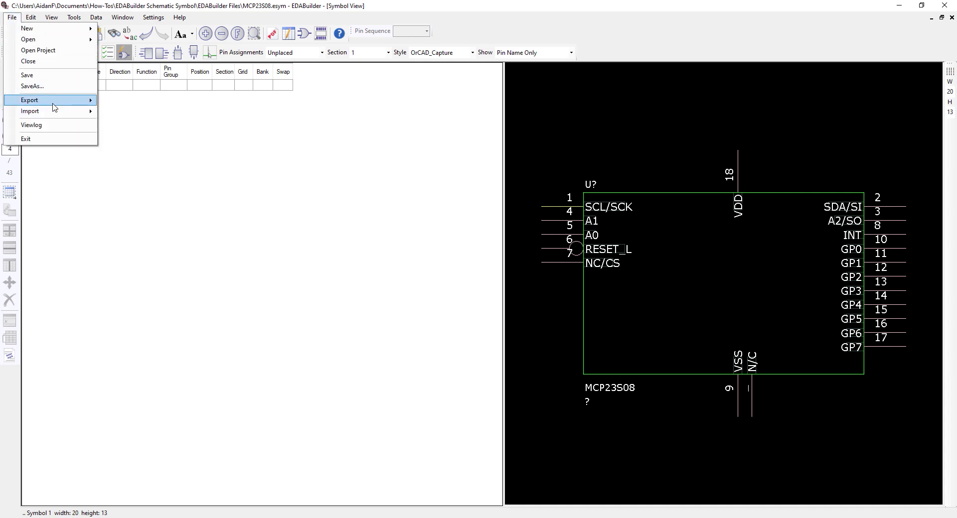
mouse_move(55, 104)
click(118, 104)
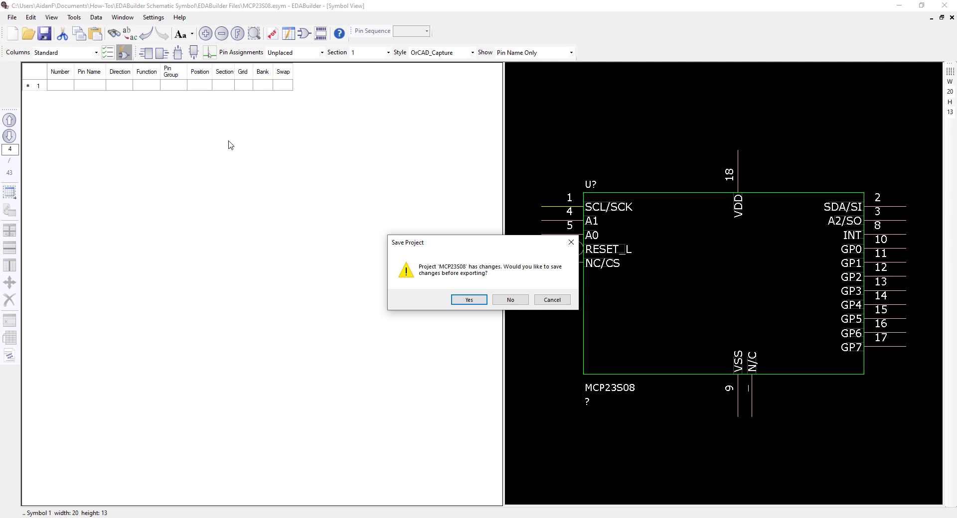
click(461, 300)
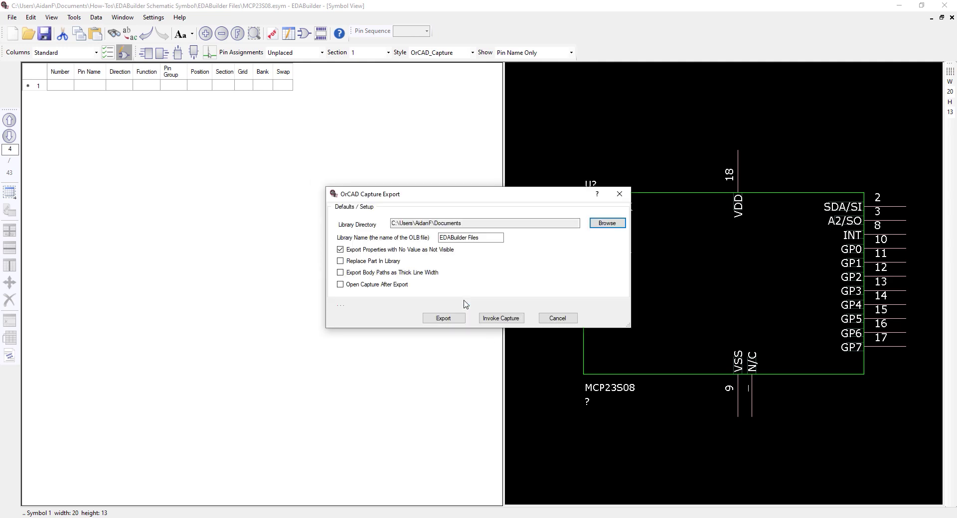
- Export library MCP23S08 to the EDABuilder Files folder and launch OrCAD Capture afterwards
click(605, 224)
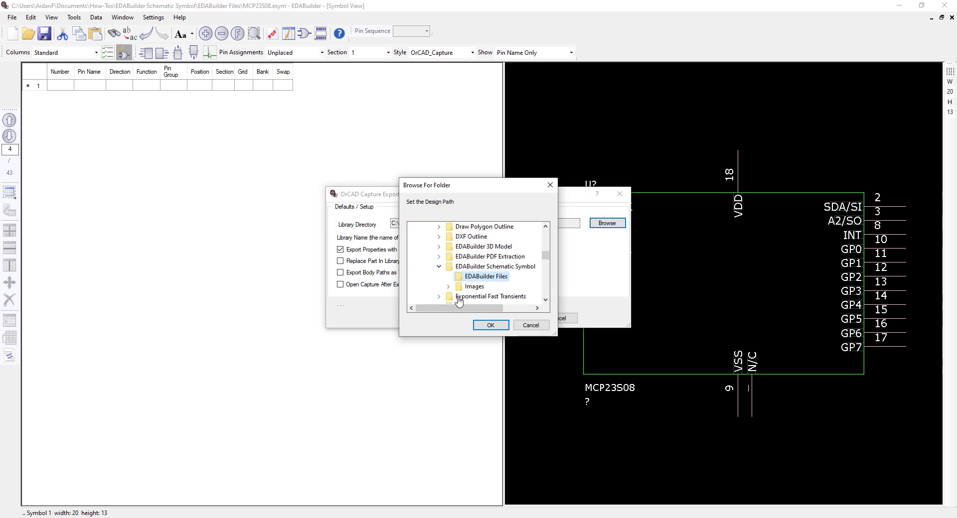
click(491, 325)
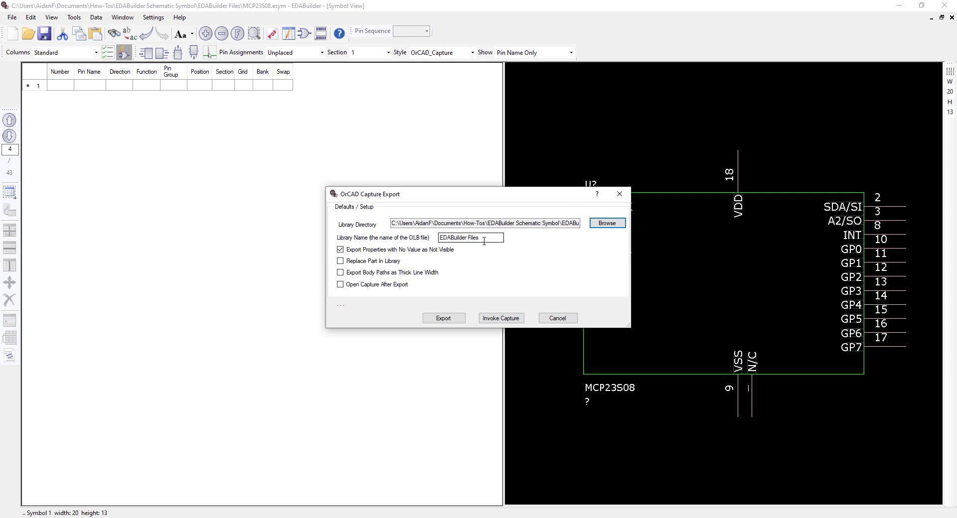
click(479, 239)
key(ctrl+a)
text(MCP23S08)
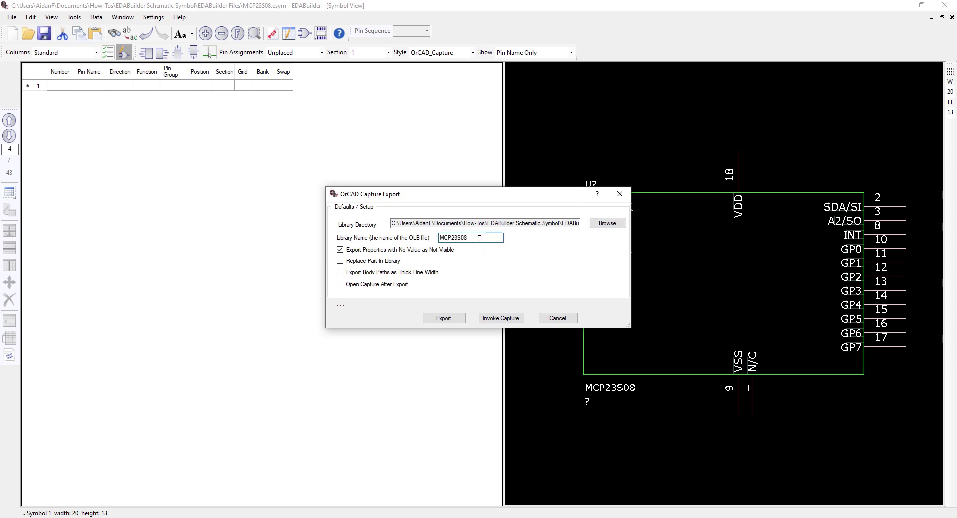
click(342, 285)
click(438, 319)
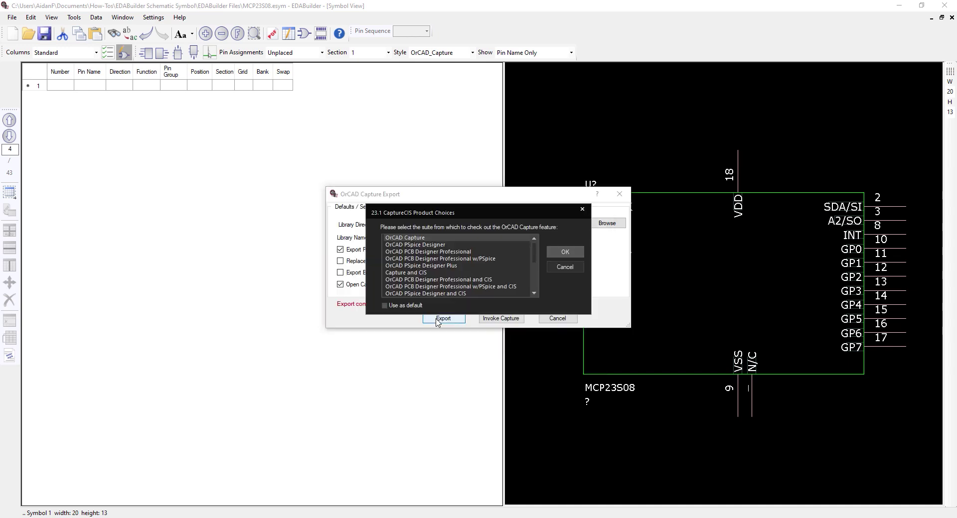
click(578, 254)
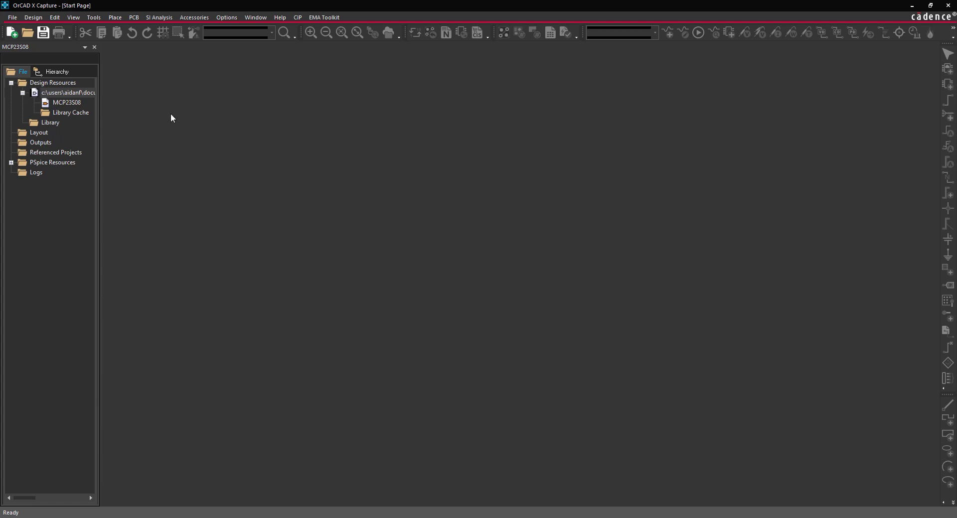
- Open the MCP23S08 part from Design Resources in the Capture Part Editor
double_click(76, 102)
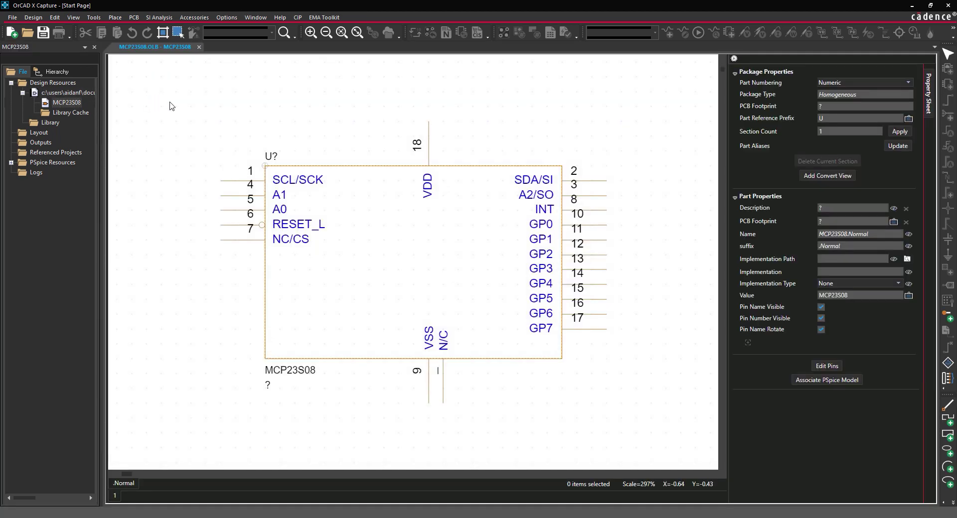